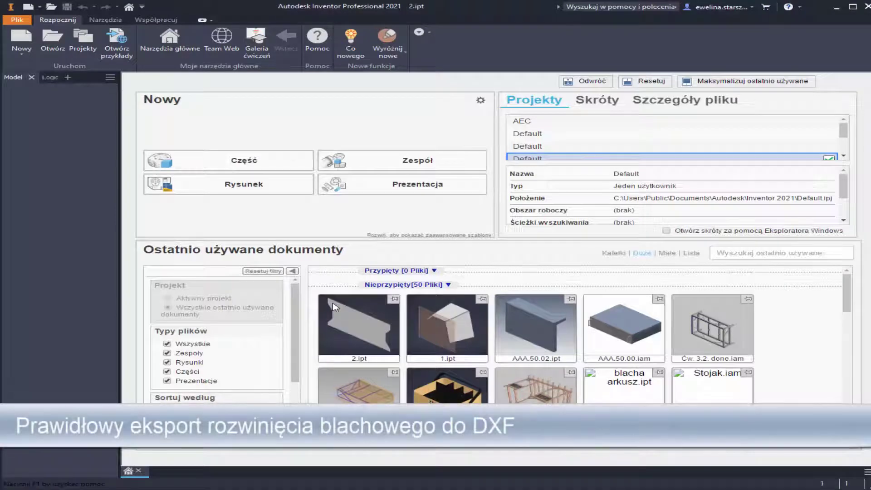
Step: Sketch a 20 mm diameter circle on the plate's front face, centred on the right notch's upper inner corner
scroll(435, 295, down, 5)
shift+middle_drag(495, 295, 538, 260)
right_click(477, 276)
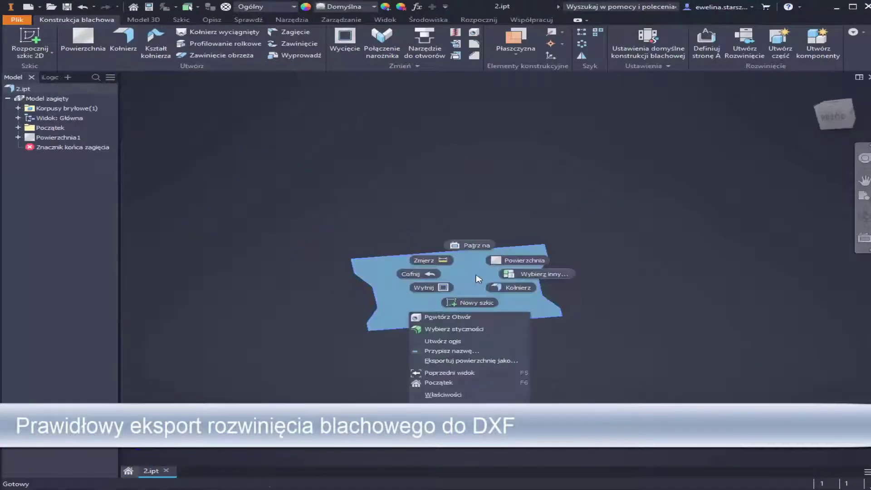
click(468, 303)
scroll(603, 301, up, 5)
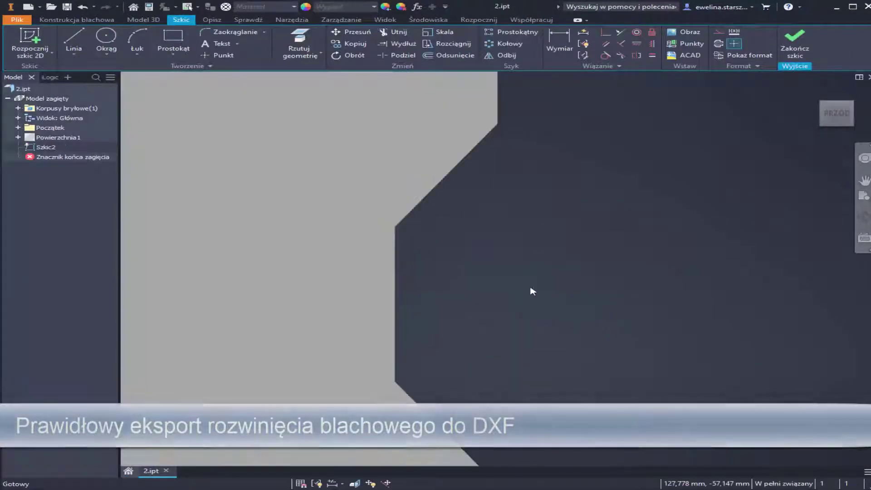
key(c)
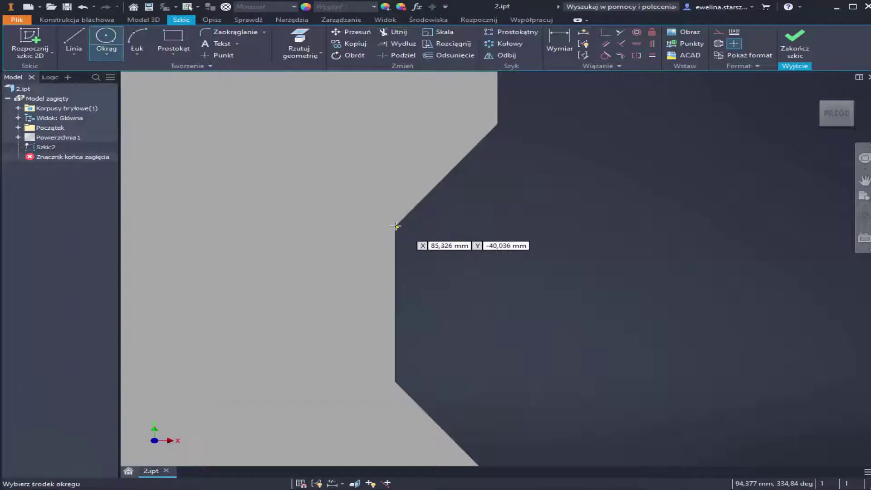
click(396, 226)
text(20)
key(Return)
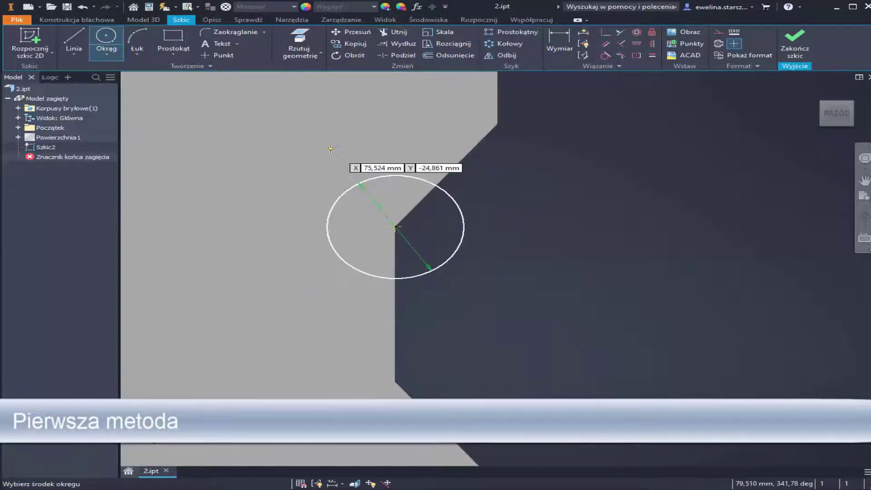
key(Escape)
click(772, 47)
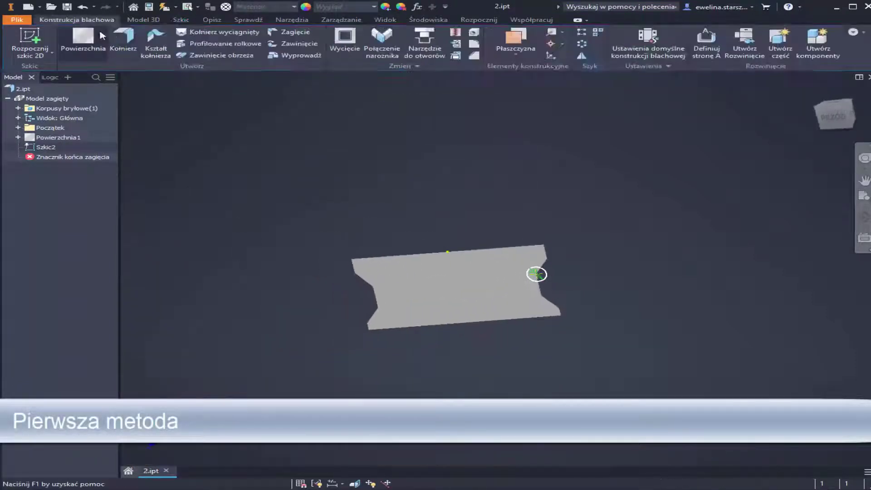
Step: Extrude the circle profile as a cut from the sketch plane to the plate's opposite face
scroll(552, 276, up, 4)
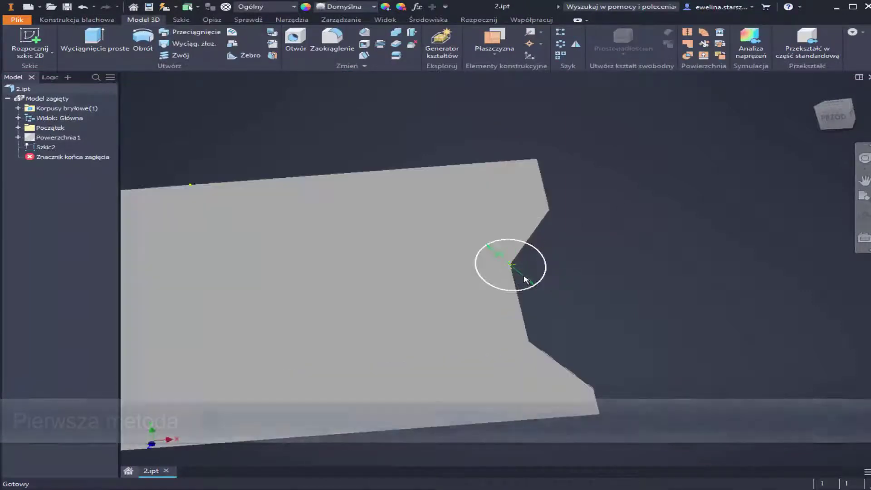
click(100, 49)
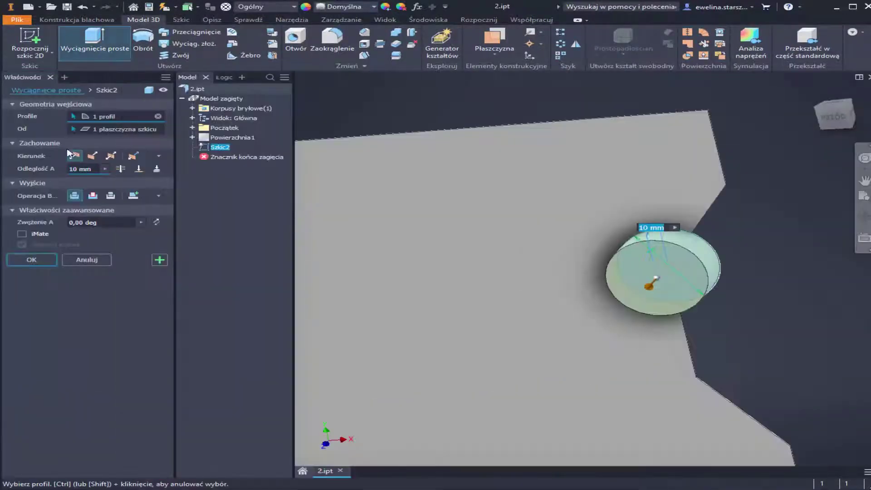
click(93, 196)
shift+middle_drag(664, 269, 583, 260)
click(138, 169)
shift+middle_drag(376, 270, 483, 274)
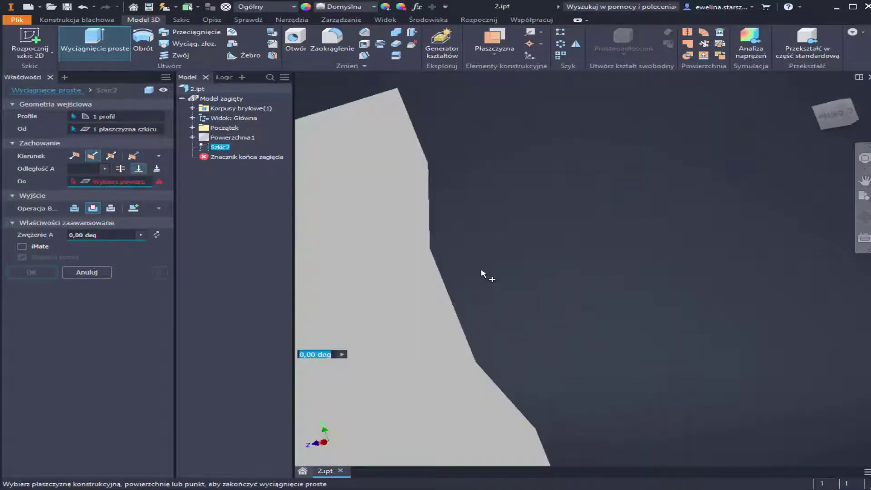
middle_drag(426, 331, 430, 244)
scroll(655, 261, down, 5)
scroll(641, 245, up, 6)
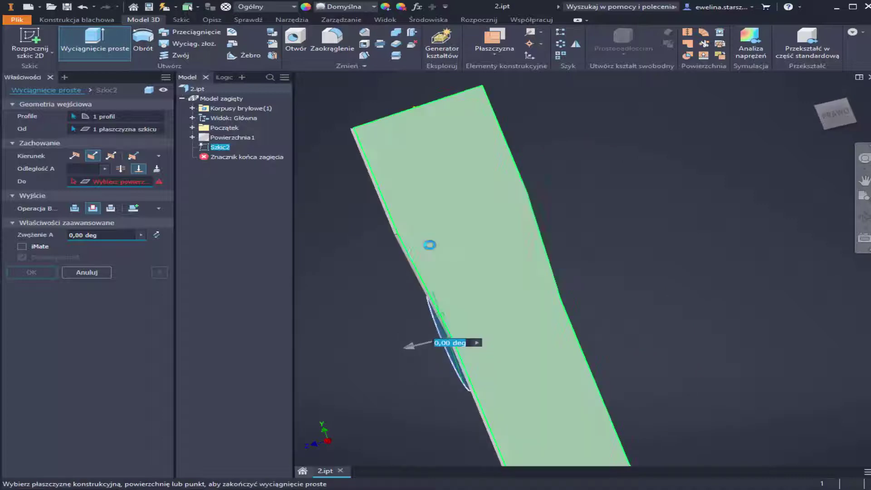
click(429, 245)
scroll(457, 292, down, 3)
shift+middle_drag(456, 294, 733, 239)
middle_drag(787, 249, 637, 279)
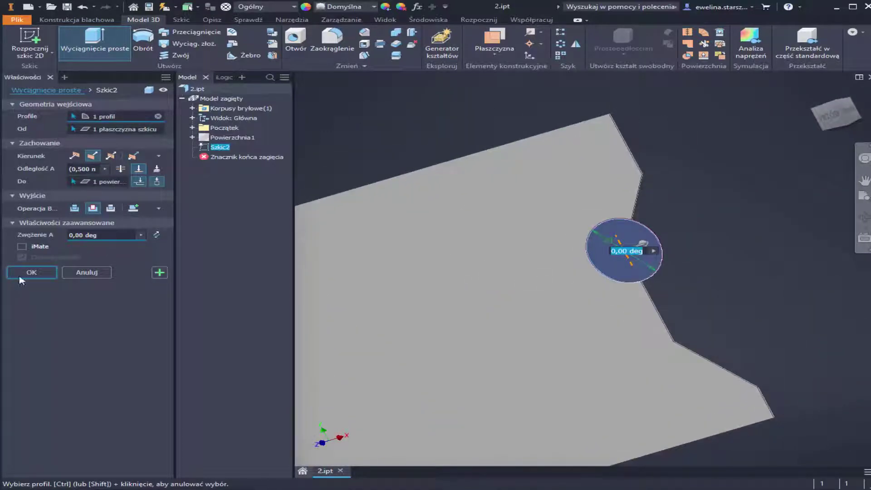
click(41, 275)
Step: On the plate's front face, sketch a horizontal line from the round cutout to the left notch's upper inner corner
scroll(639, 247, up, 8)
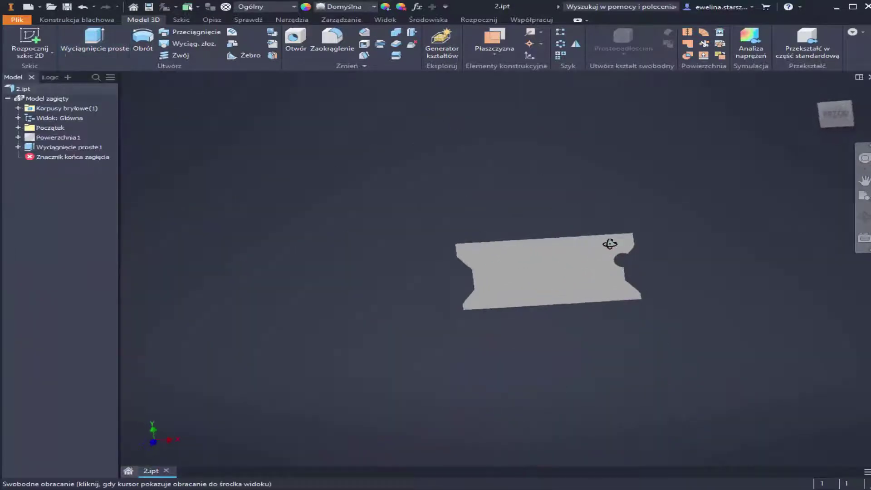
right_click(526, 277)
click(526, 305)
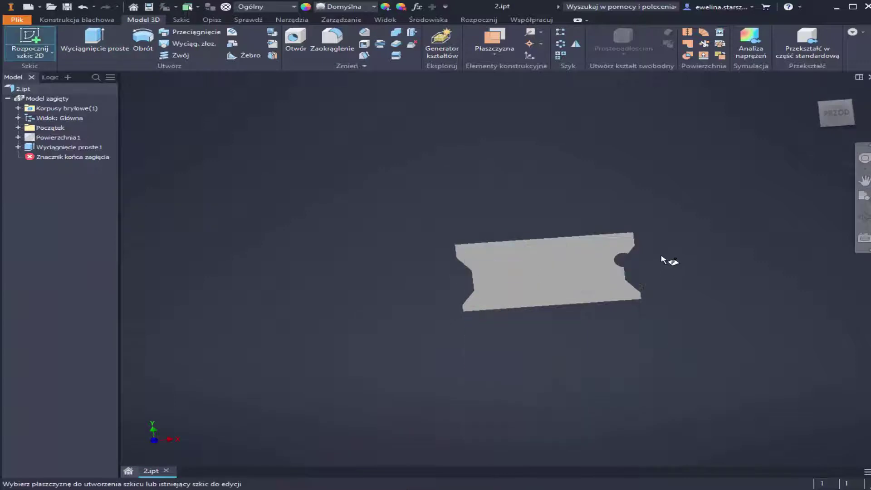
click(590, 274)
click(74, 53)
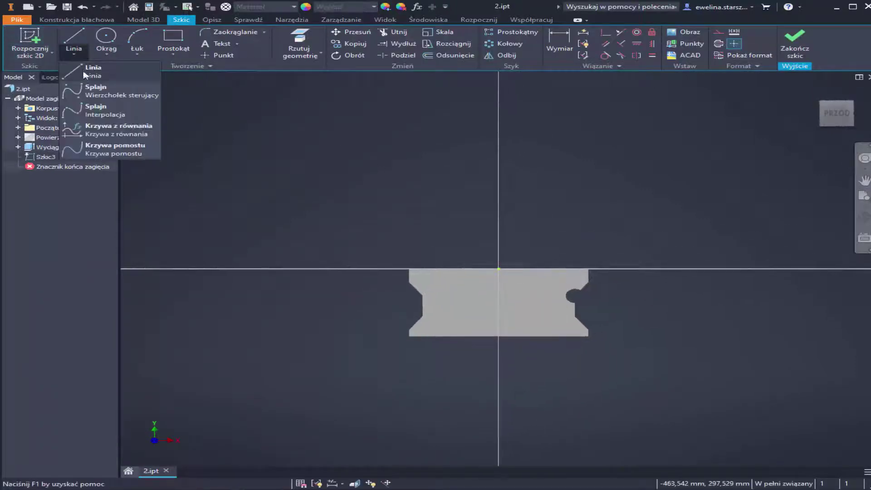
click(86, 71)
click(651, 291)
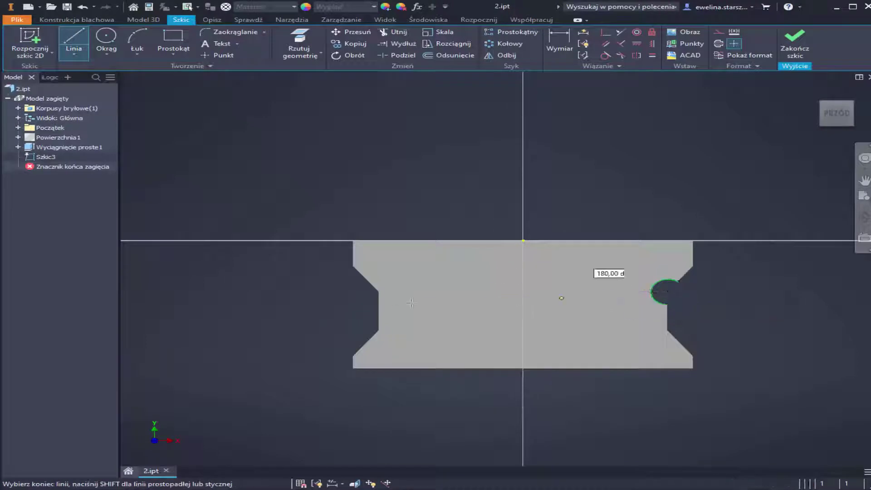
click(378, 291)
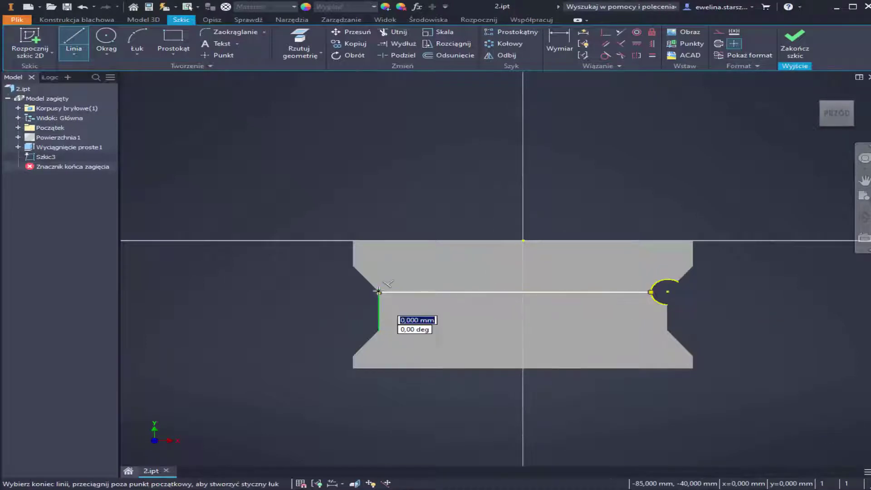
key(Escape)
click(794, 41)
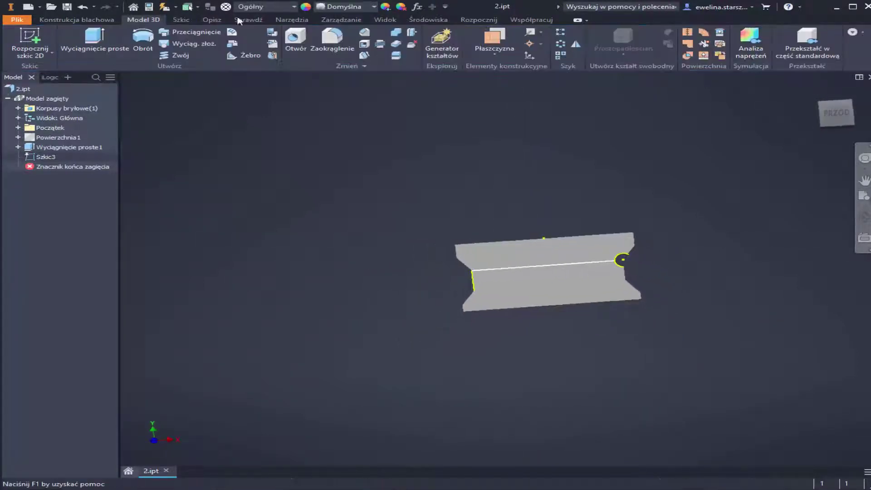
scroll(594, 226, up, 3)
middle_drag(548, 268, 485, 240)
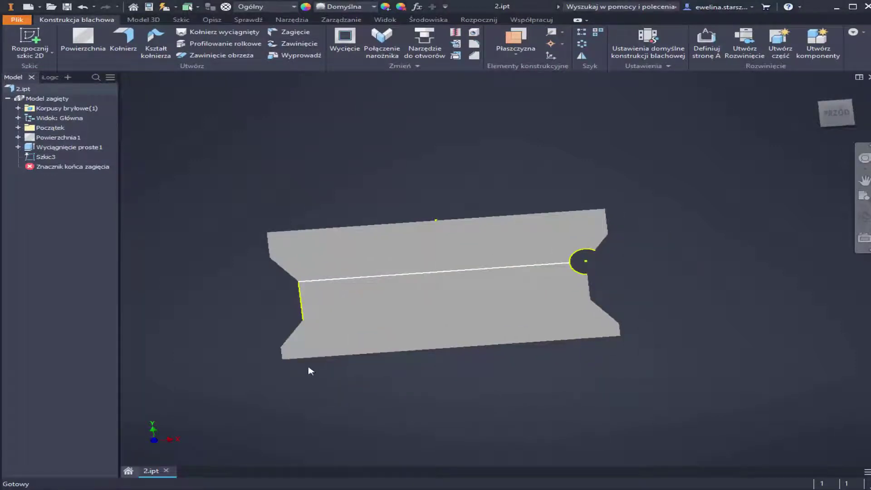
click(294, 32)
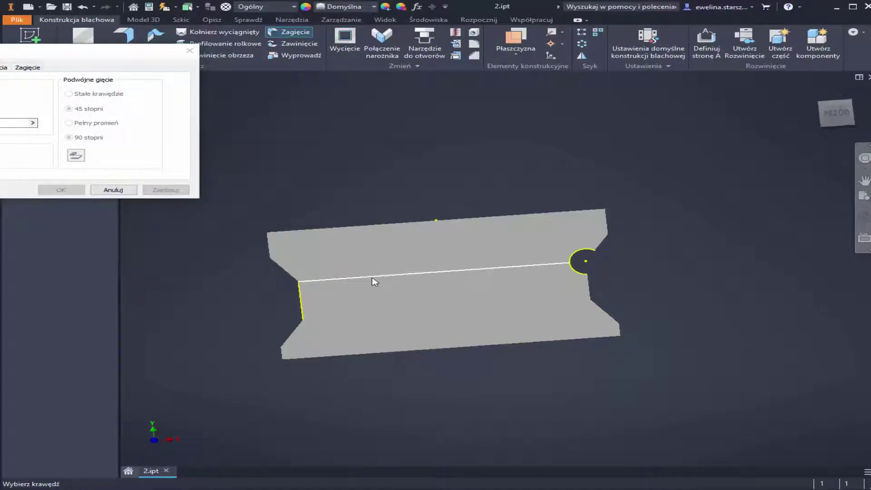
click(32, 68)
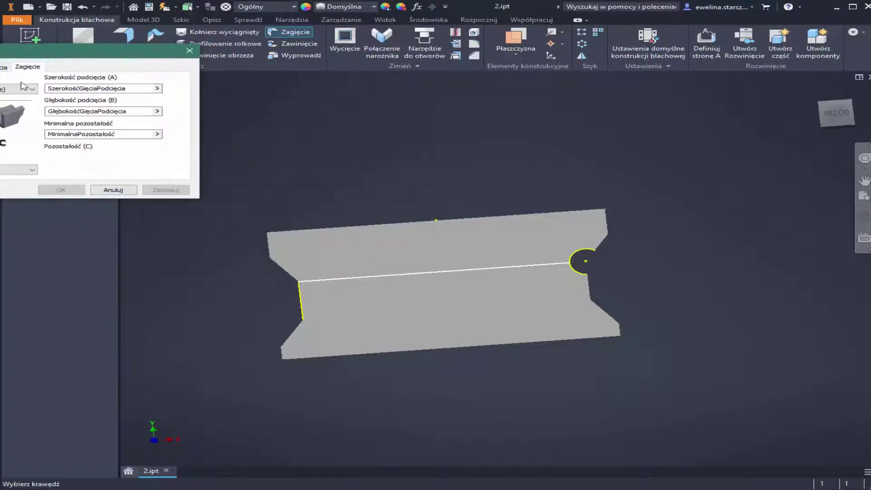
click(0, 68)
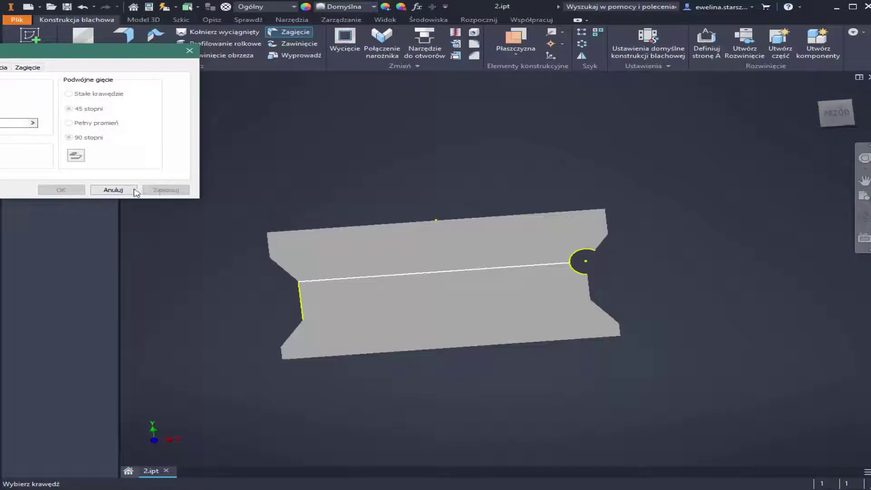
click(131, 190)
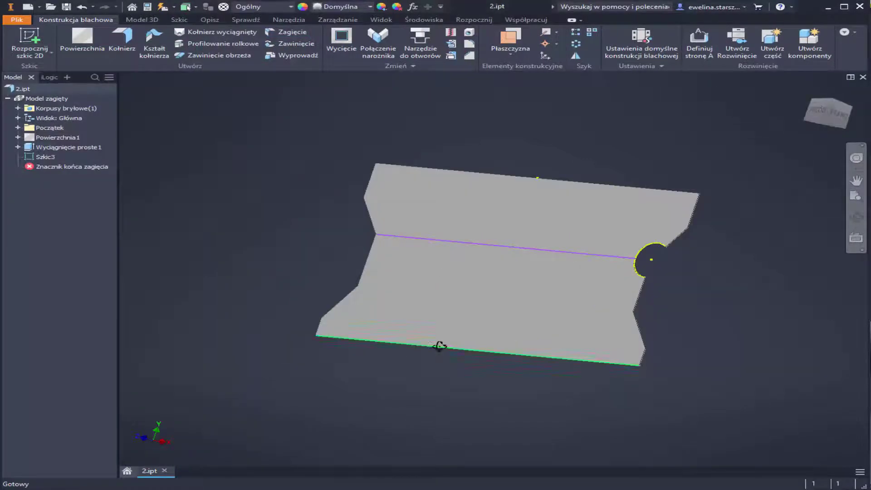
Step: Fold the plate 90° along the sketched line with bend radius PromieńGięcia
shift+middle_drag(439, 346, 479, 308)
middle_drag(479, 308, 394, 307)
click(290, 44)
click(322, 246)
middle_drag(523, 230, 612, 257)
shift+middle_drag(613, 257, 318, 218)
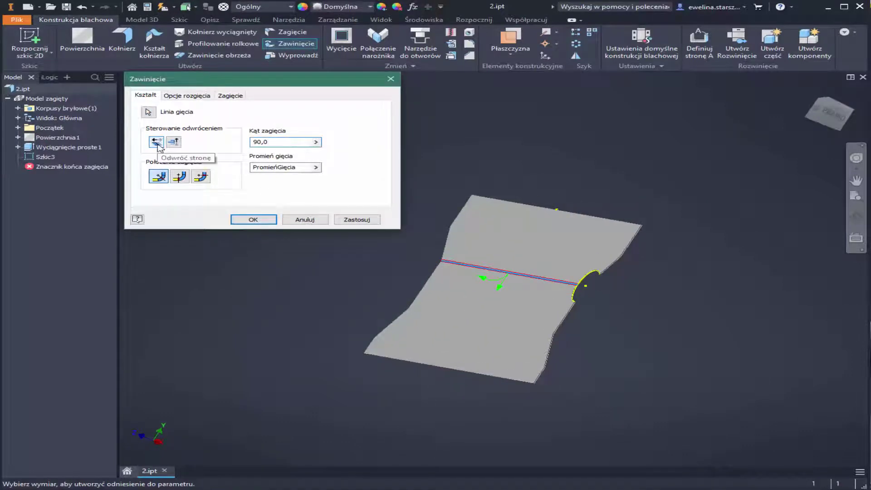
click(358, 220)
scroll(497, 277, down, 5)
shift+middle_drag(491, 284, 570, 267)
scroll(509, 270, up, 6)
middle_drag(476, 270, 505, 247)
click(389, 78)
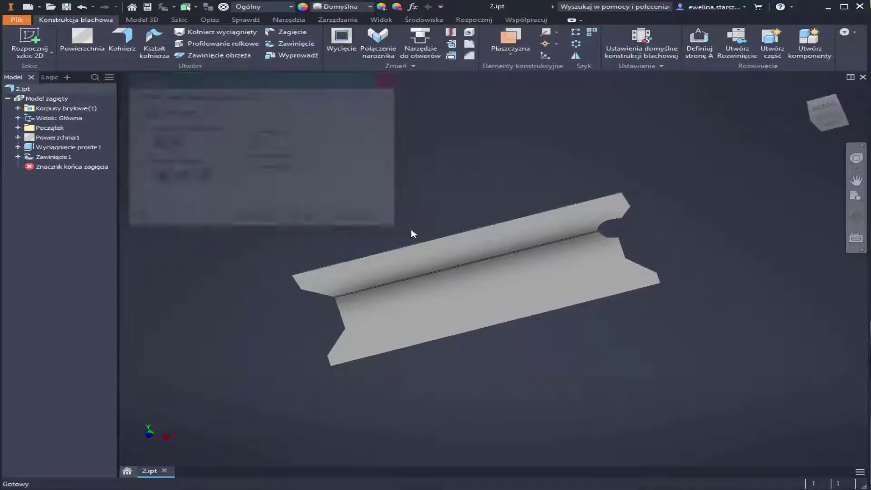
Step: Create the flat pattern of the folded sheet and return to the folded part
shift+middle_drag(410, 231, 427, 297)
scroll(518, 288, down, 4)
scroll(518, 289, down, 4)
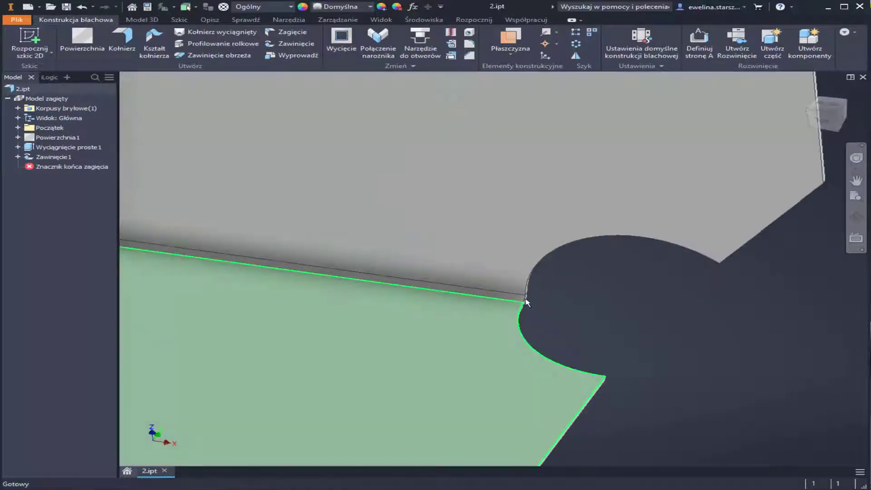
click(738, 50)
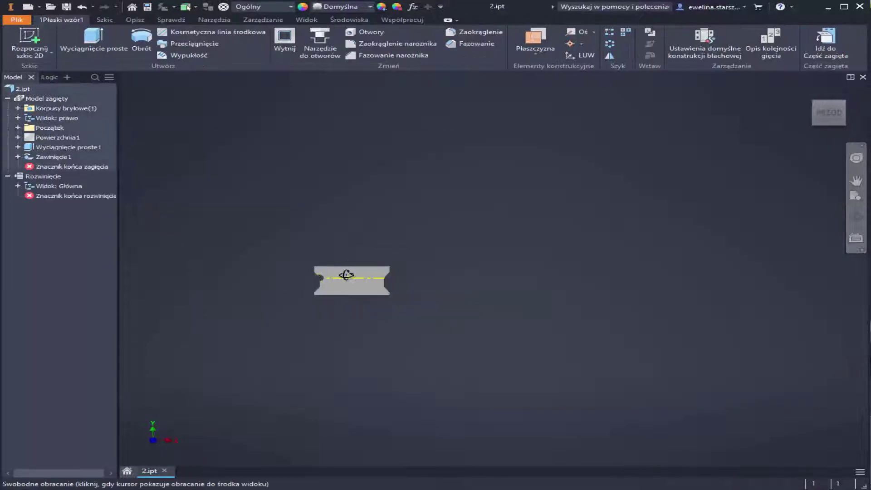
shift+middle_drag(346, 275, 302, 281)
click(825, 45)
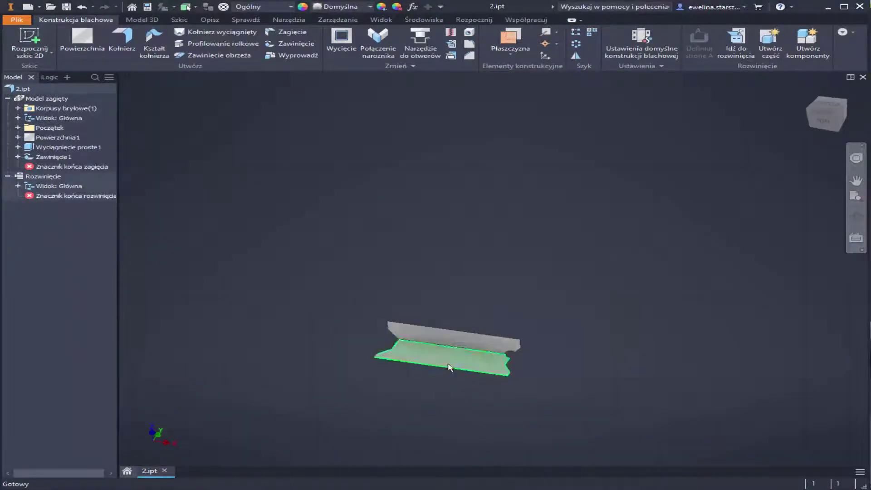
Step: Make the base face's sketch Szkic1 visible on the folded part
shift+middle_drag(448, 367, 482, 330)
scroll(481, 330, down, 5)
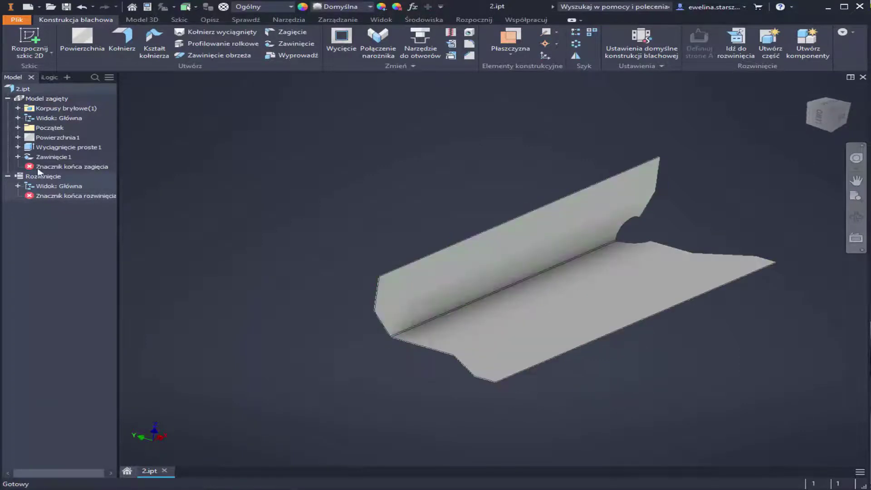
click(17, 147)
right_click(45, 159)
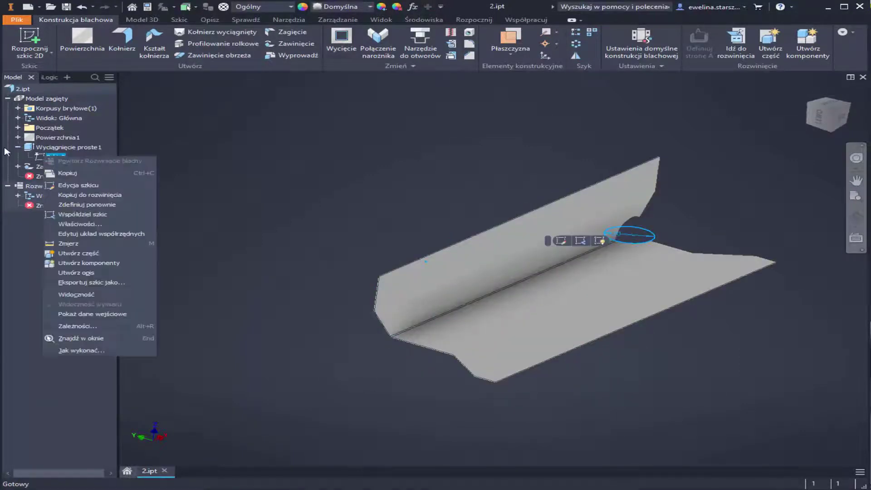
click(18, 137)
right_click(46, 149)
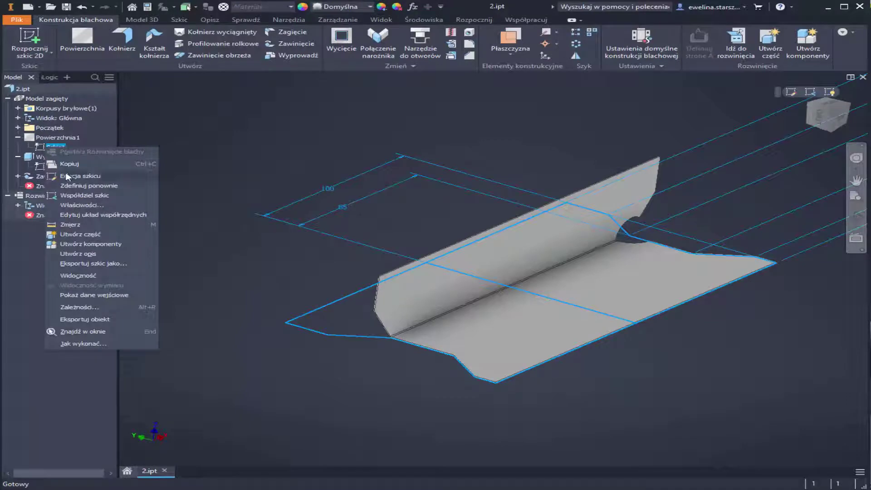
click(77, 275)
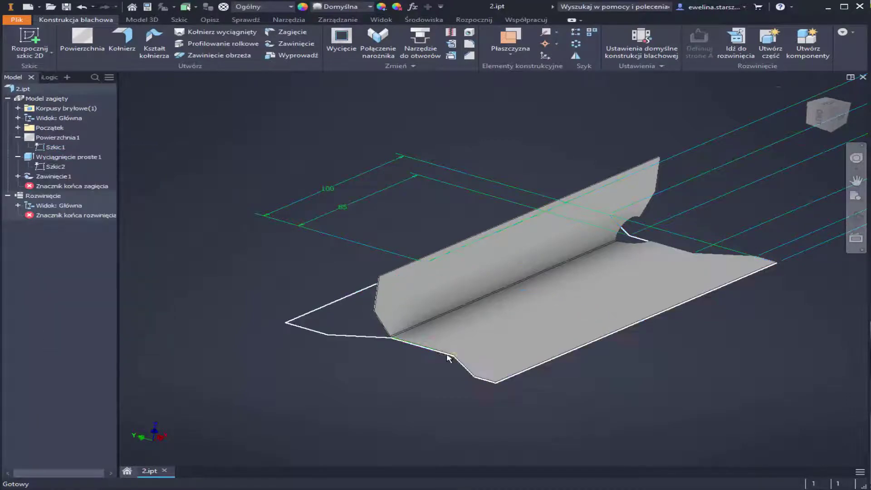
Step: Start a new sketch on the base flange's face near the end of the bend
scroll(450, 355, down, 5)
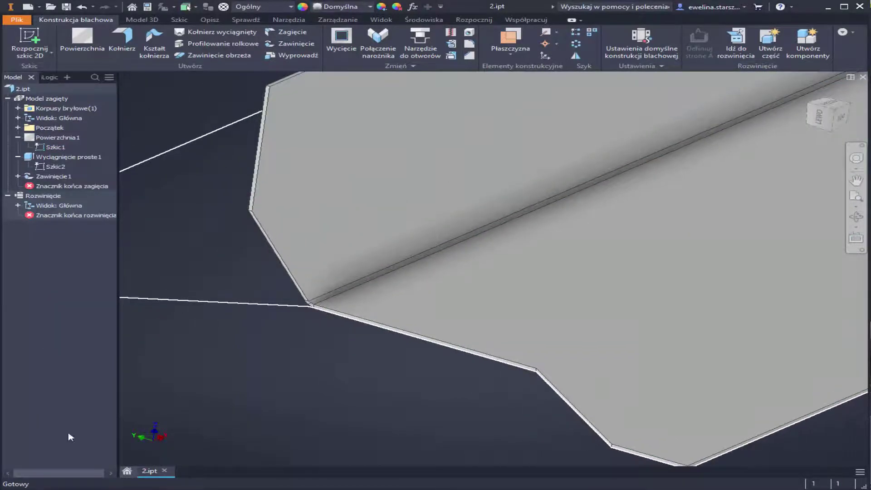
click(455, 302)
click(546, 296)
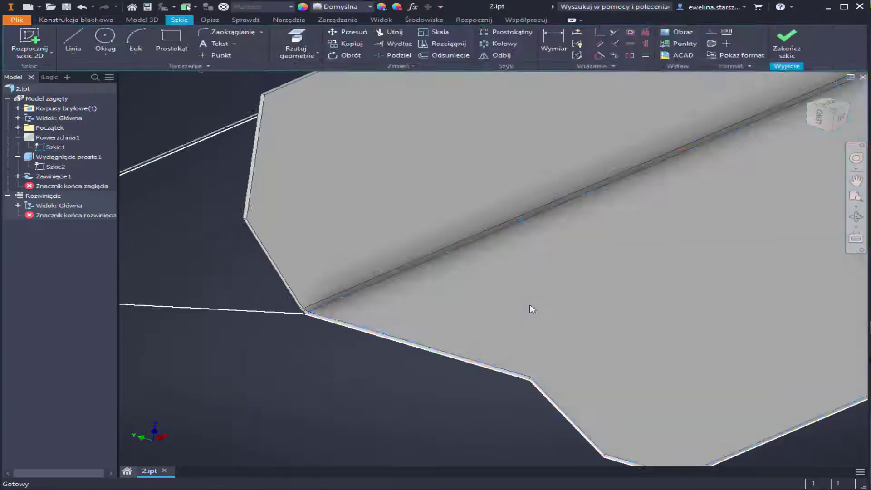
mouse_move(401, 387)
shift+middle_down()
mouse_move(478, 360)
mouse_move(458, 313)
mouse_move(476, 368)
shift+middle_up()
scroll(421, 385, down, 5)
scroll(420, 382, down, 5)
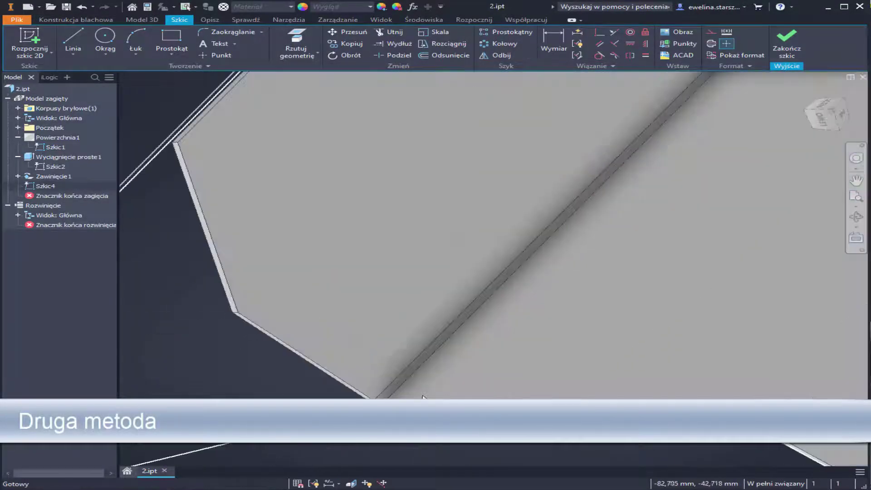
middle_drag(387, 414, 389, 368)
scroll(389, 368, down, 4)
scroll(368, 319, down, 2)
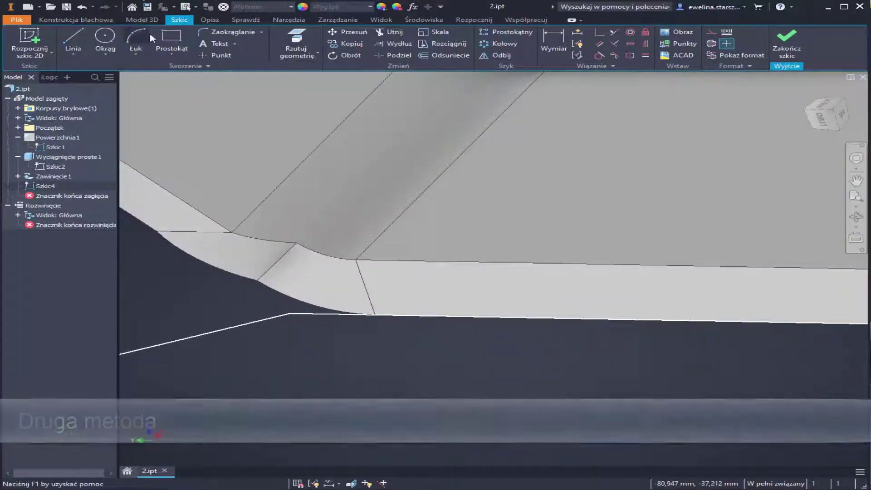
Step: Draw a circle centred on the Szkic1 outline's corner at the end of the bend and finish the sketch
click(110, 51)
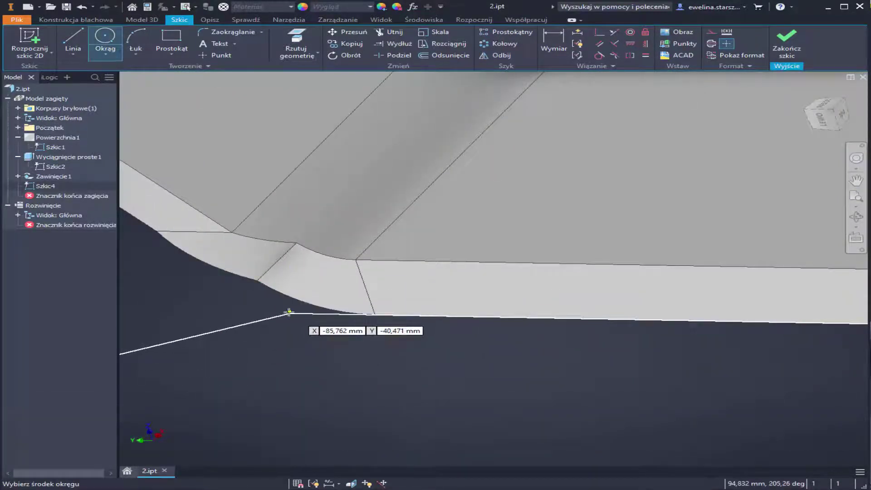
key(Escape)
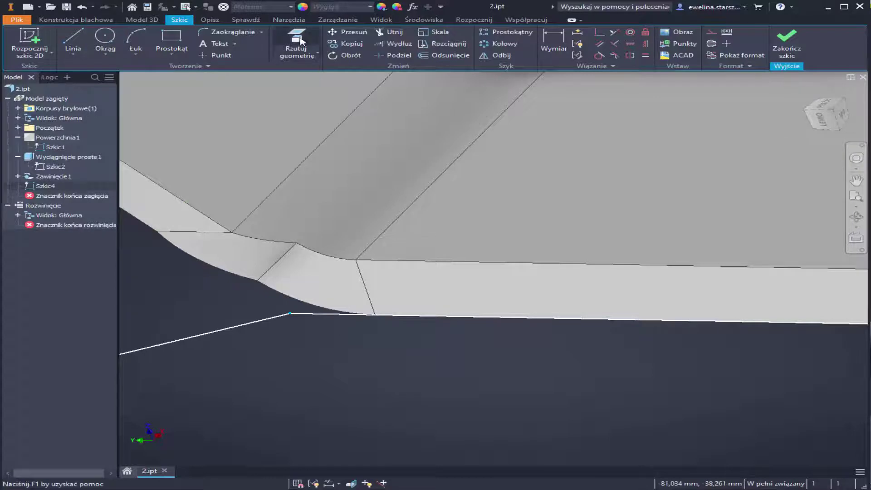
click(297, 43)
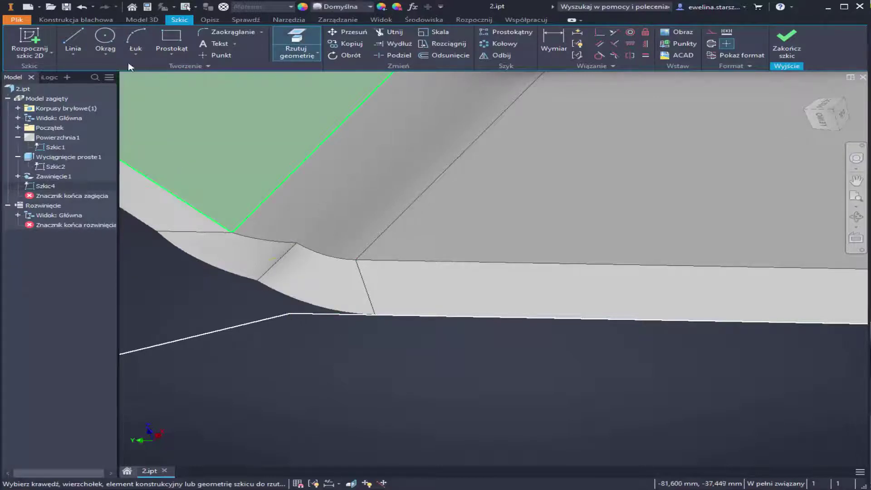
click(105, 43)
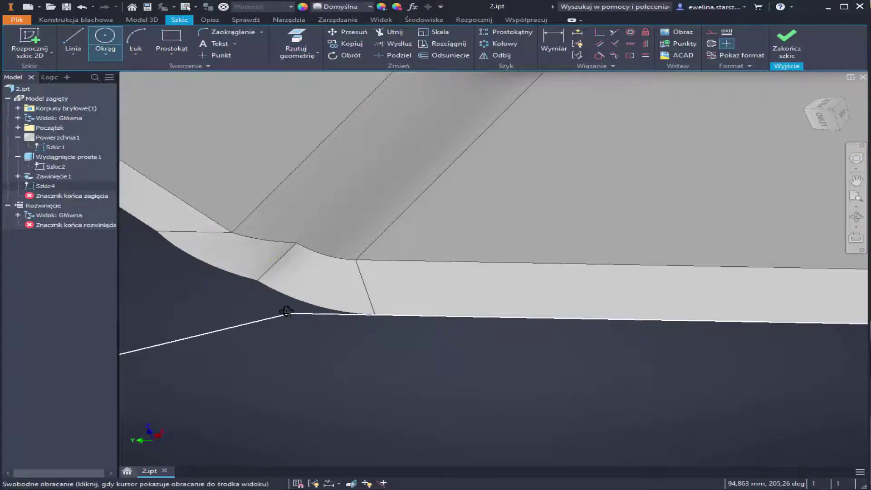
shift+middle_drag(286, 311, 276, 311)
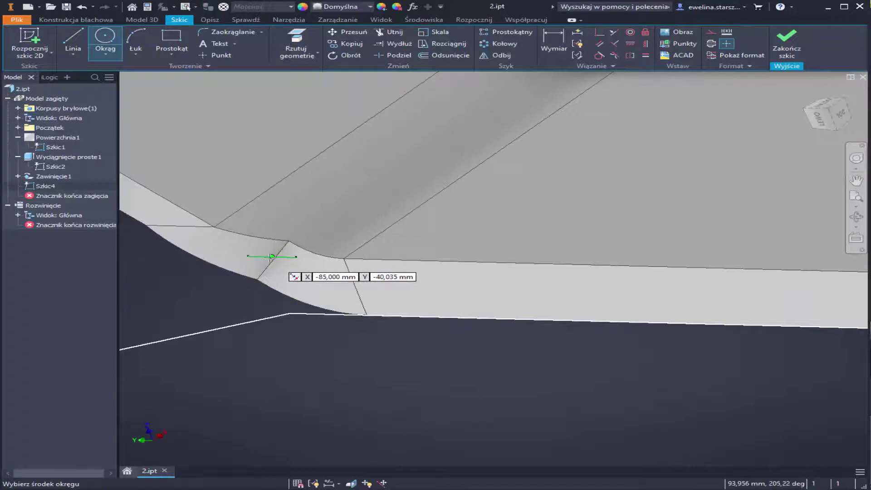
click(306, 171)
scroll(343, 234, down, 6)
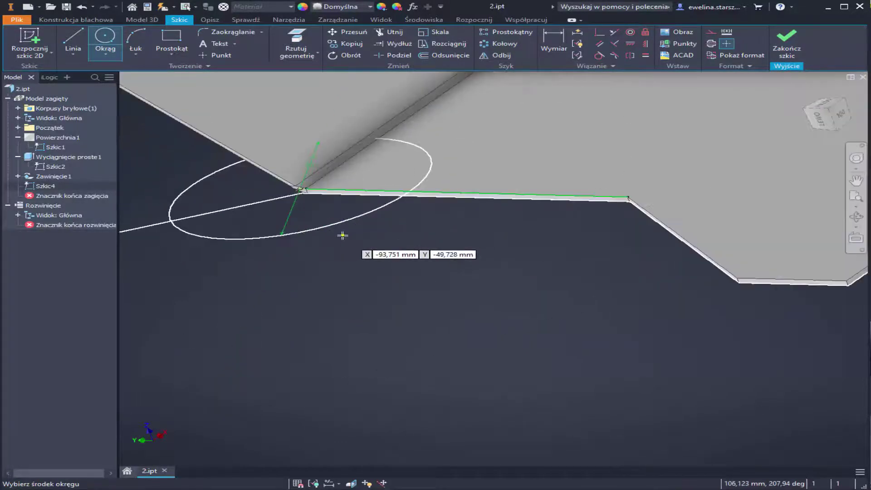
shift+middle_drag(342, 235, 327, 200)
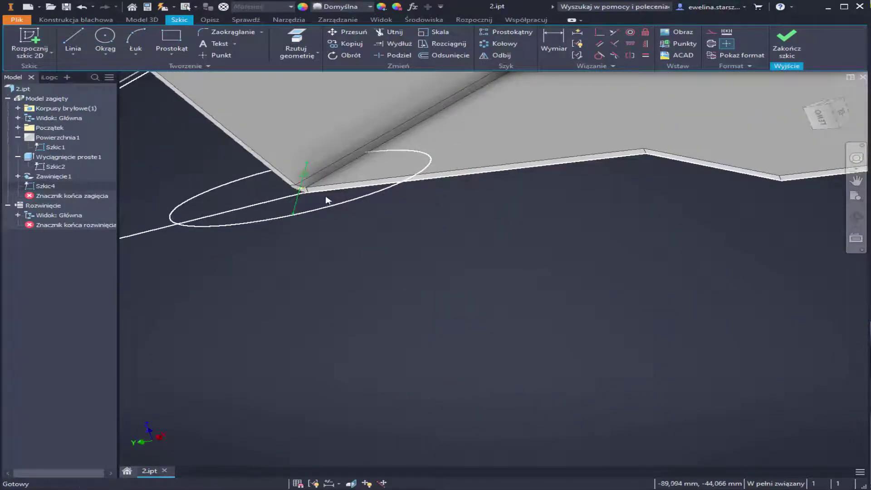
click(787, 41)
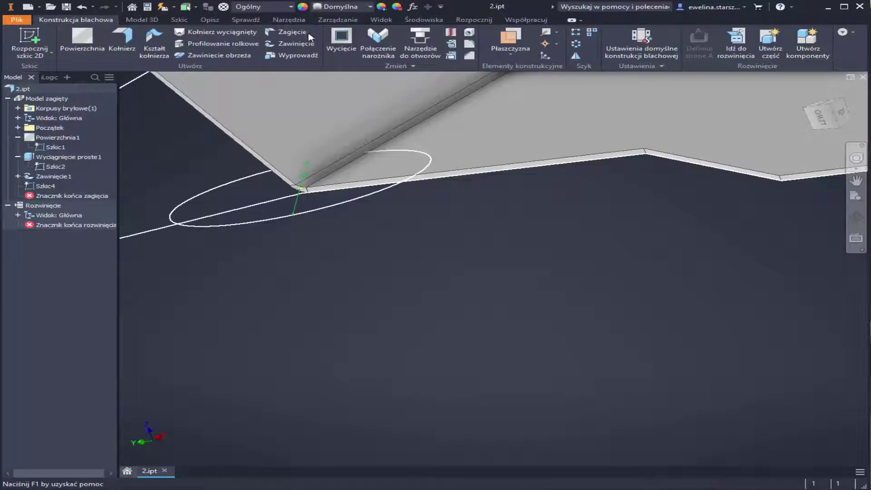
click(141, 19)
click(292, 38)
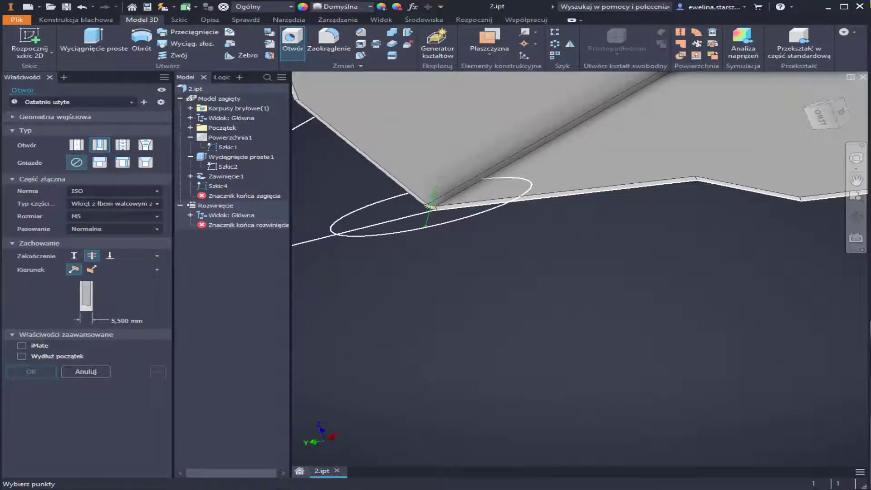
key(Escape)
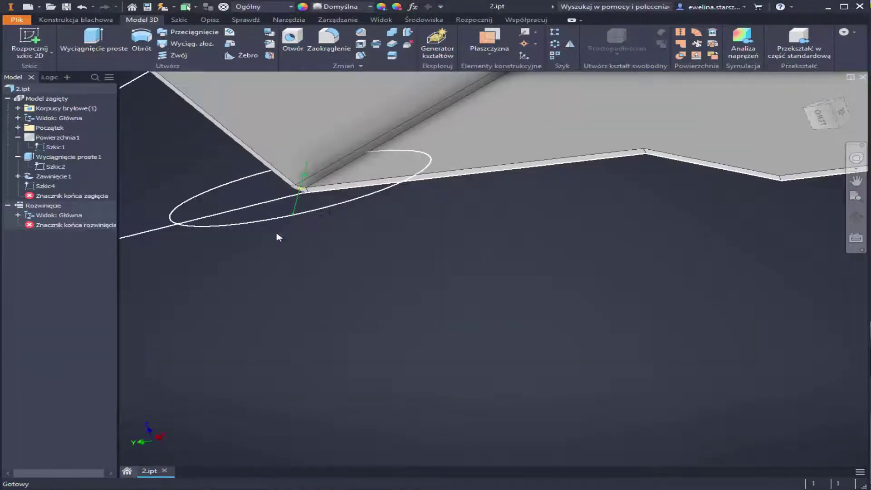
Step: Cut the circle profile out of the sheet to the Grubość distance, with the cut-across-bend option (Wytnij przez gięcie) enabled
click(99, 21)
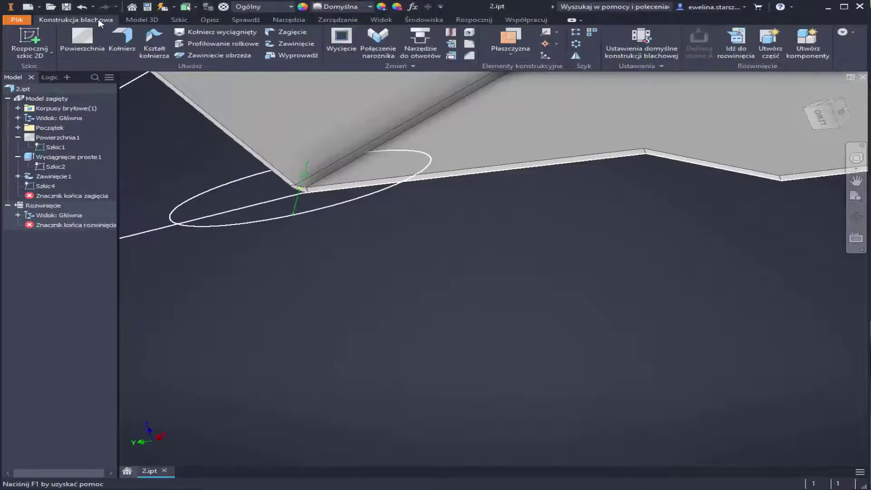
click(350, 42)
click(401, 166)
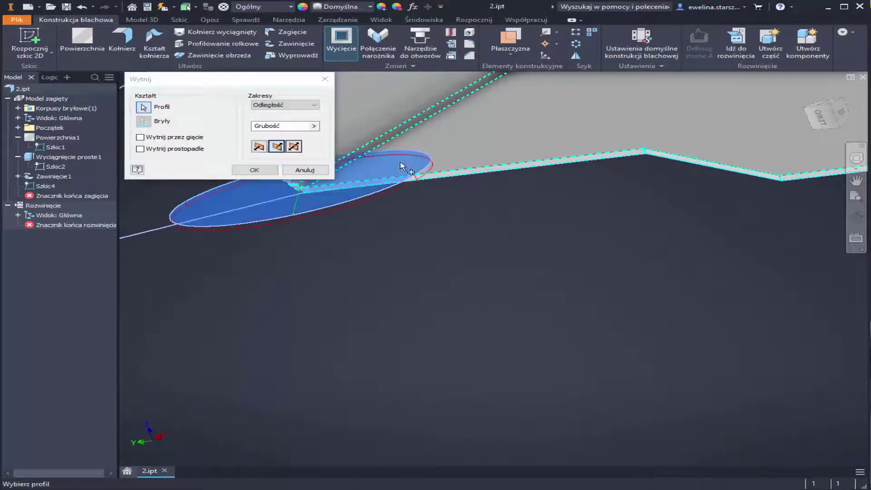
click(140, 137)
shift+middle_drag(454, 182, 333, 192)
click(254, 169)
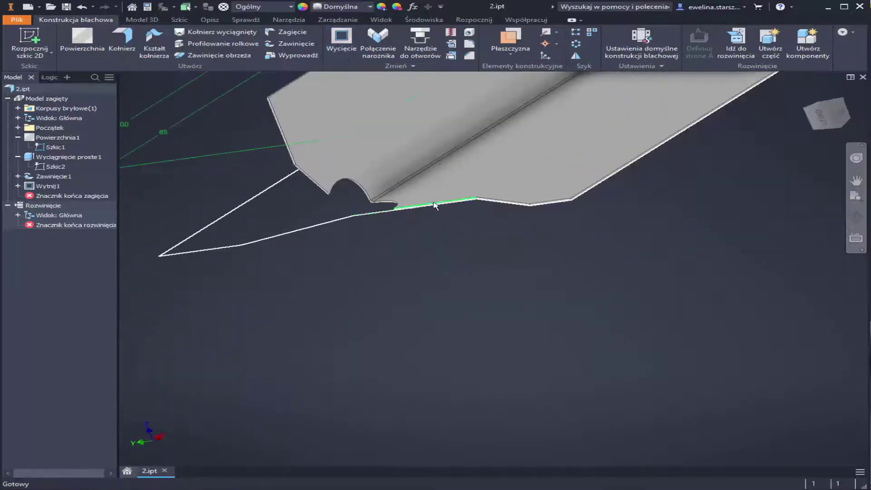
Step: Hide the base face's sketch Szkic1 and switch to the part's flat pattern
shift+middle_drag(434, 204, 621, 256)
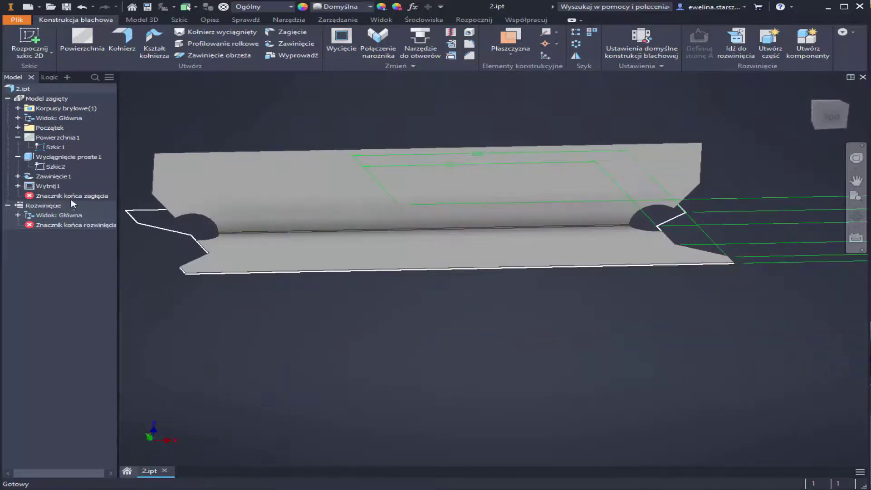
right_click(50, 147)
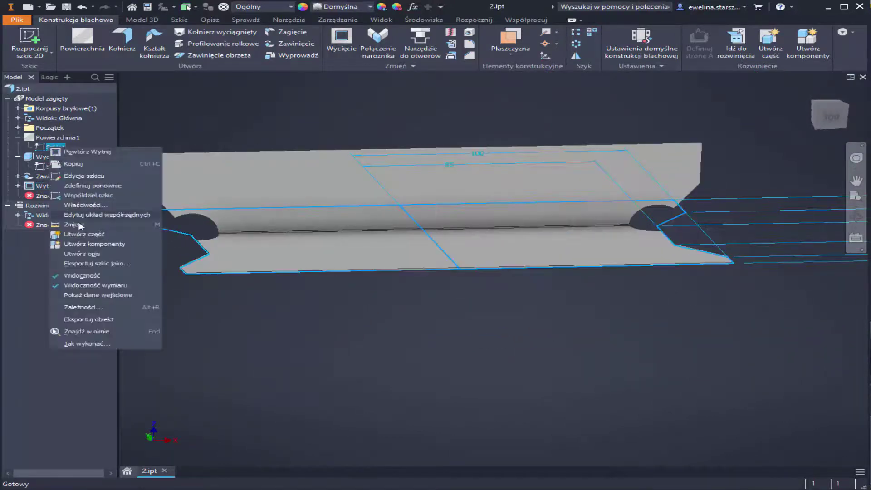
click(82, 279)
scroll(514, 267, down, 4)
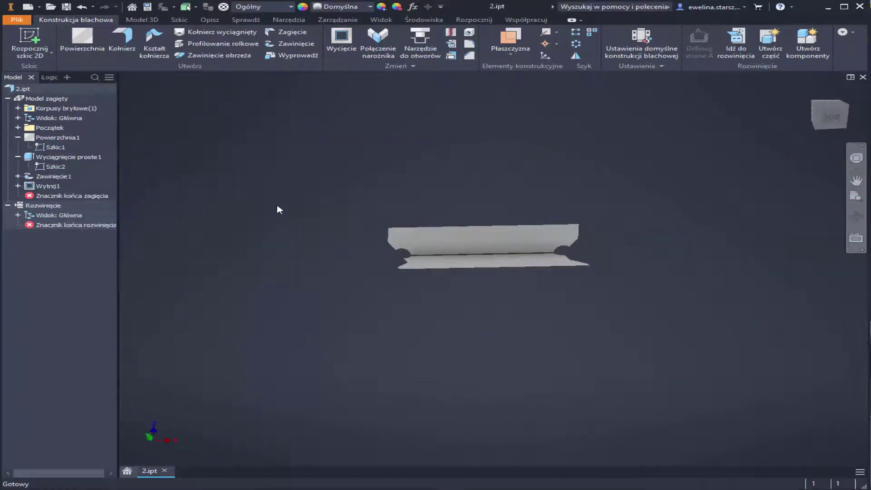
click(736, 40)
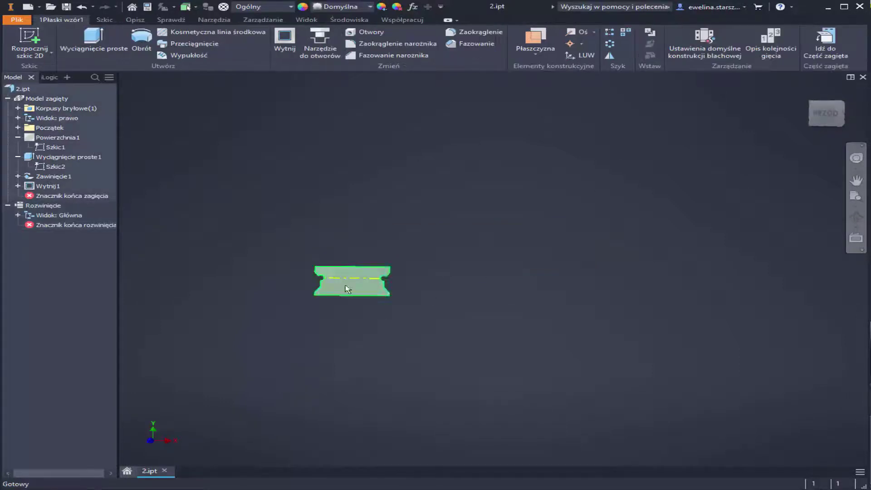
Step: Examine the shape of the round reliefs at both ends of the bend line in the flat pattern
scroll(346, 286, up, 5)
scroll(486, 272, up, 5)
scroll(444, 286, down, 5)
scroll(436, 276, up, 3)
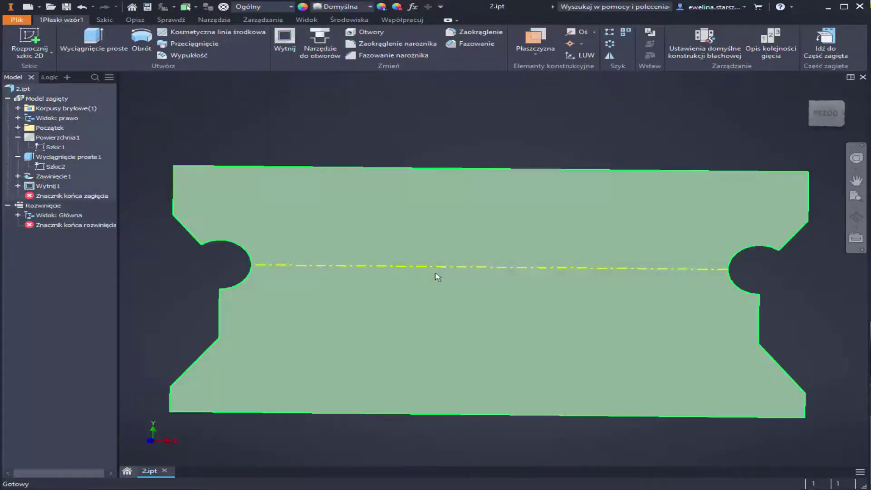
scroll(436, 276, down, 2)
mouse_move(340, 252)
shift+middle_down()
mouse_move(404, 219)
mouse_move(387, 316)
mouse_move(332, 263)
shift+middle_up()
scroll(299, 327, up, 5)
middle_drag(305, 422, 406, 282)
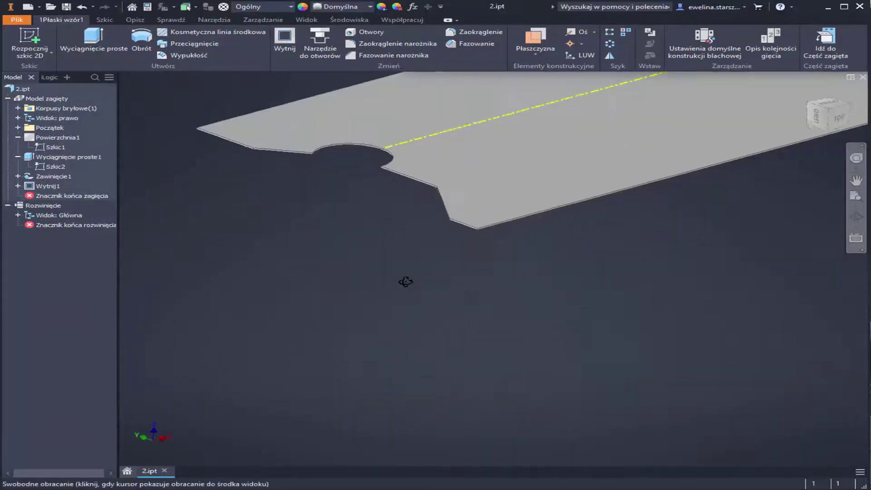
Step: Save a copy of the flat pattern in DXF format in the Ciekawostki folder, up to the export options
right_click(44, 206)
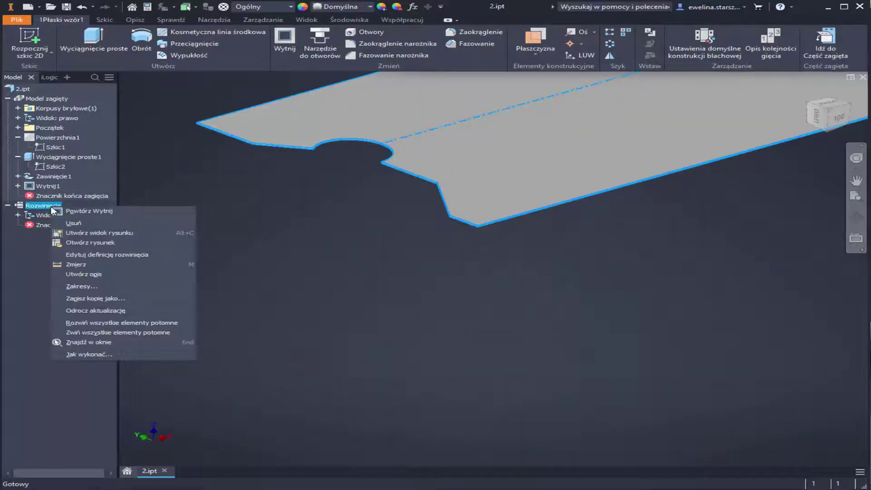
click(92, 298)
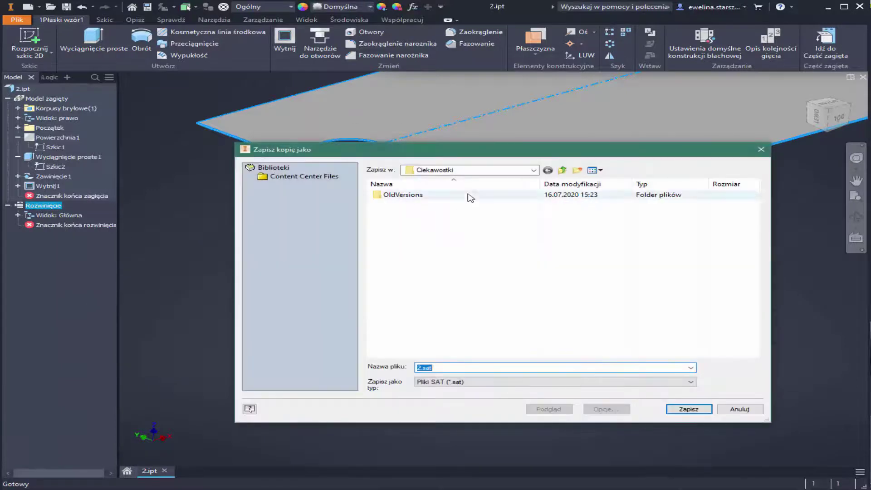
click(452, 383)
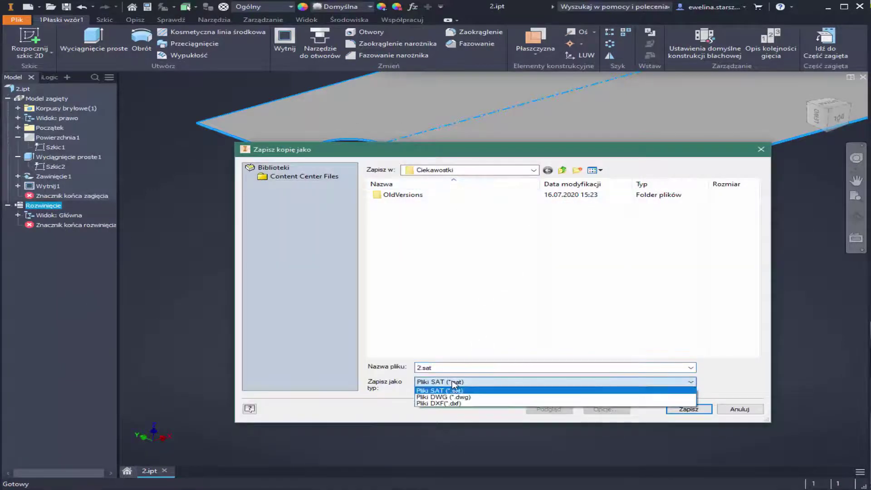
click(439, 401)
click(688, 409)
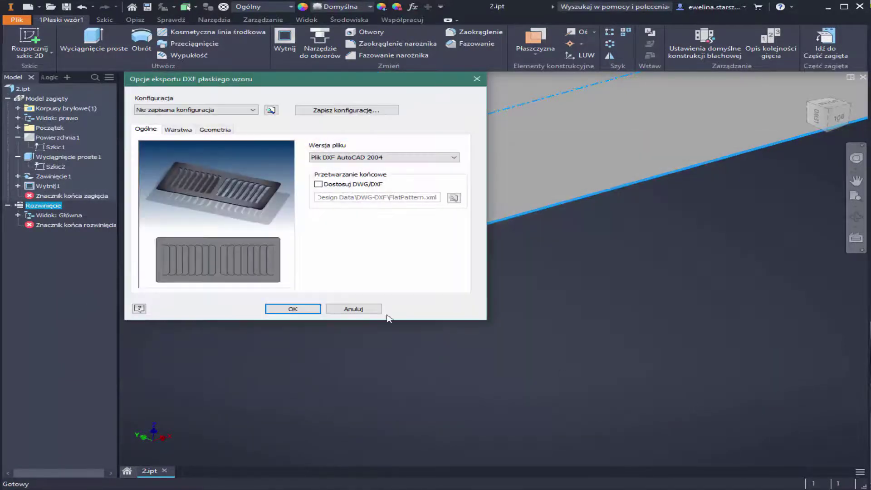
Step: Review the DXF export's layer and geometry settings and complete the export
click(178, 130)
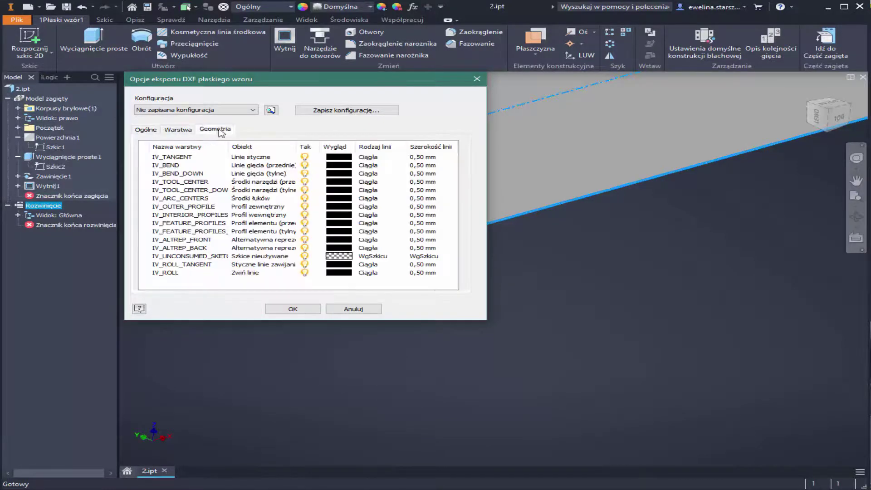
click(216, 130)
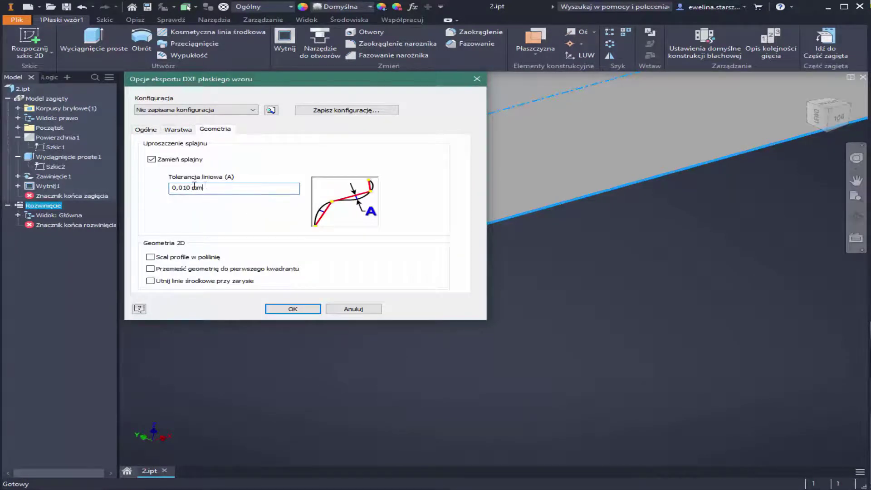
click(145, 131)
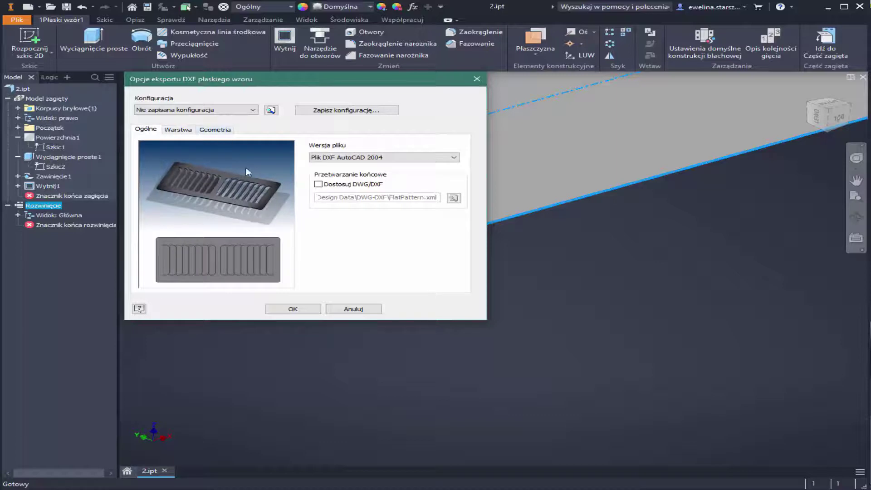
click(215, 130)
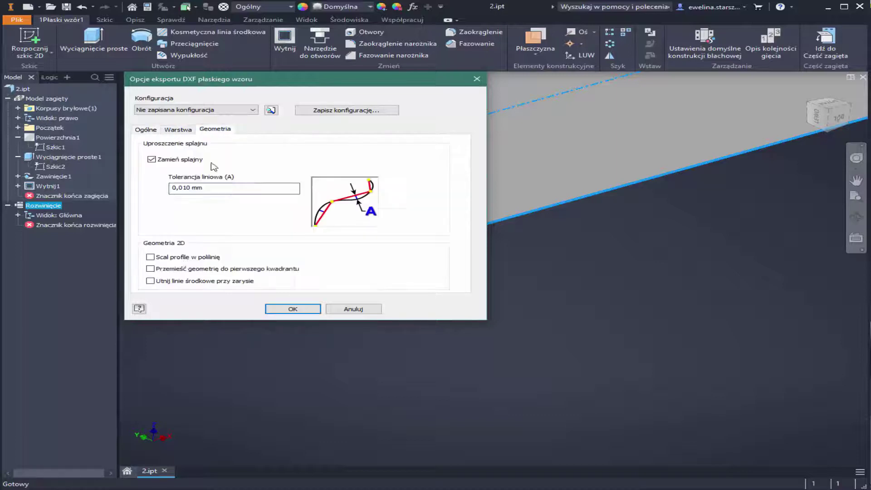
click(293, 309)
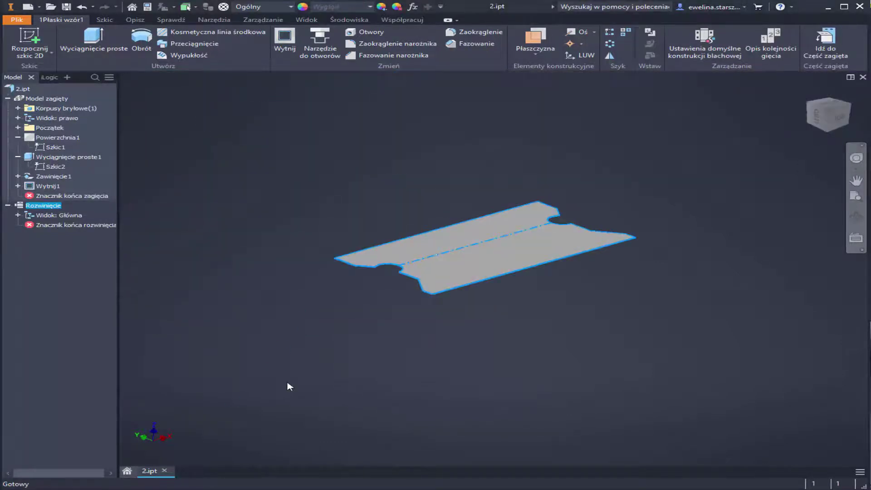
Step: Save another DXF copy of the flat pattern over the existing file 3.dxf
right_click(37, 205)
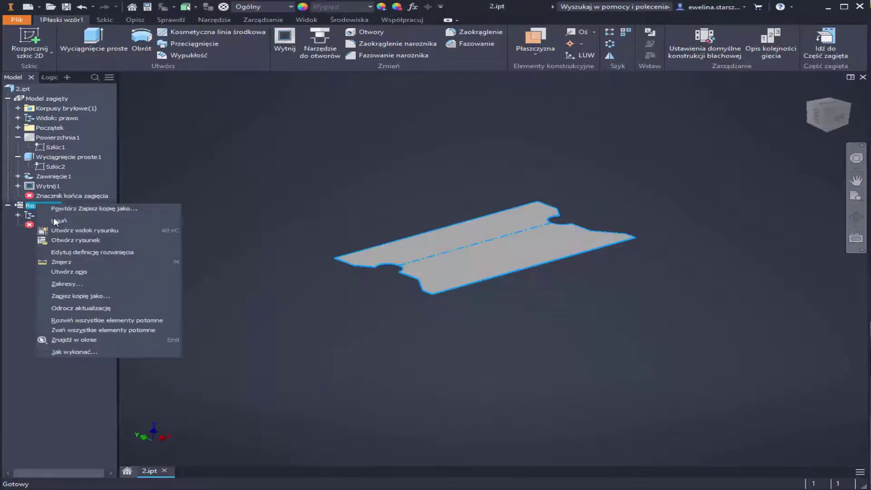
click(80, 295)
click(391, 213)
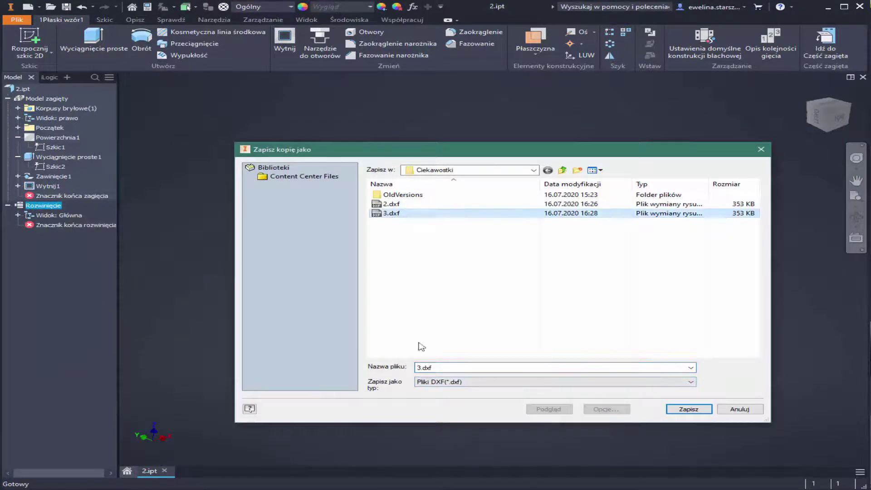
click(687, 408)
click(291, 252)
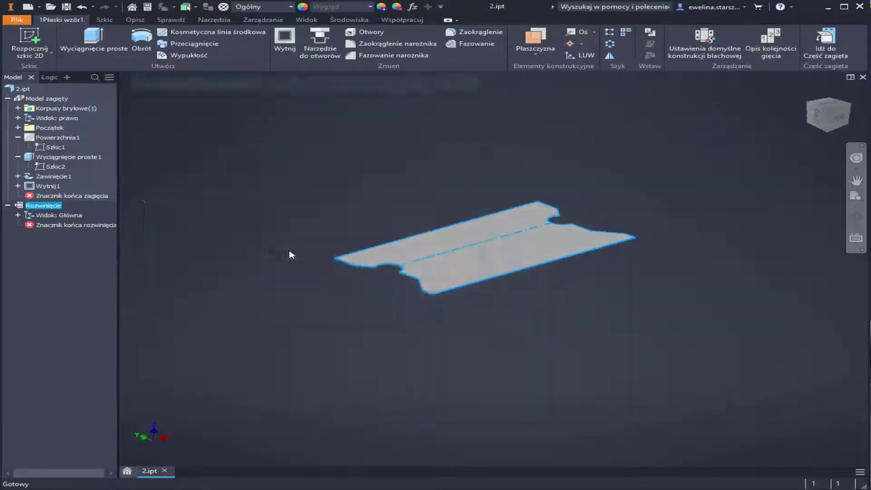
Step: Set the DXF export geometry to merge the profiles into a polyline and complete the export
click(215, 129)
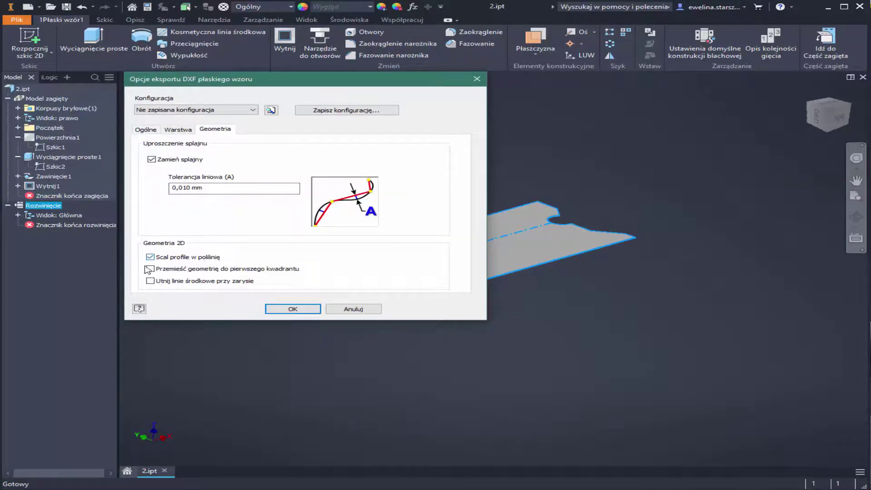
click(291, 310)
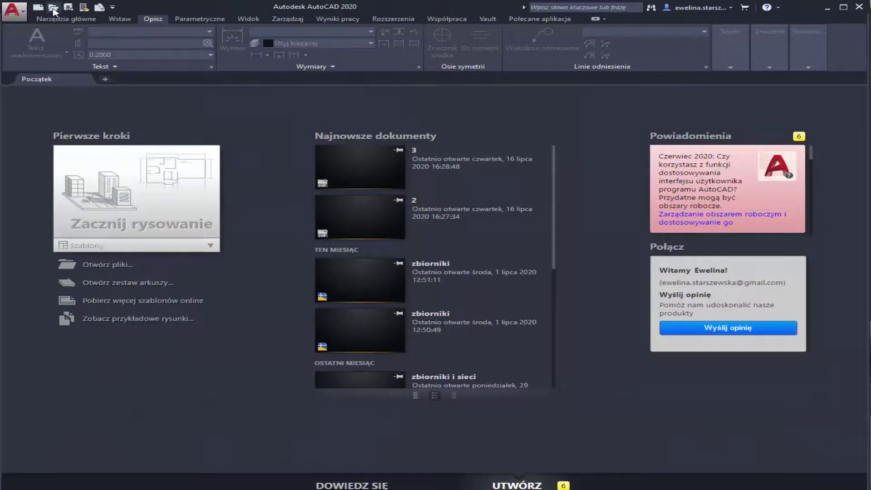
Step: Switch to AutoCAD and open the exported drawing 2.dxf from the Ciekawostki folder
click(53, 8)
click(143, 175)
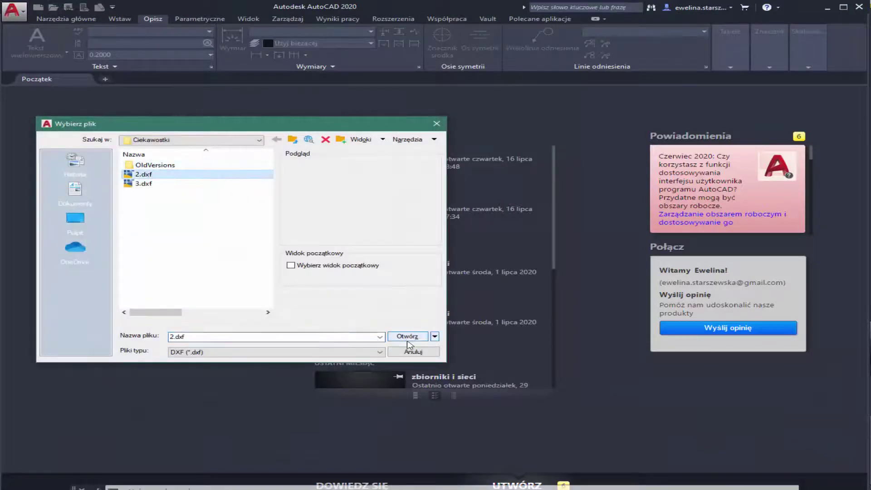
click(408, 340)
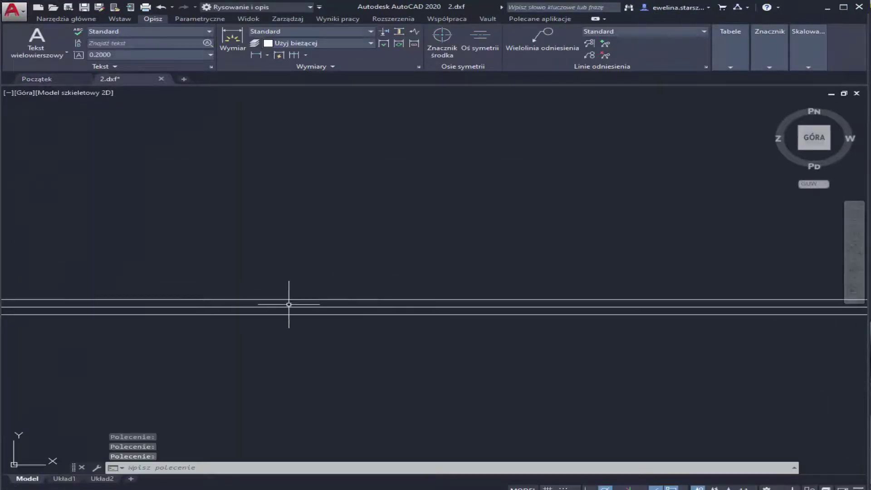
Step: Select the left relief's contour in 2.dxf and examine its segments where the bend lines meet it
scroll(318, 303, down, 5)
scroll(278, 288, up, 8)
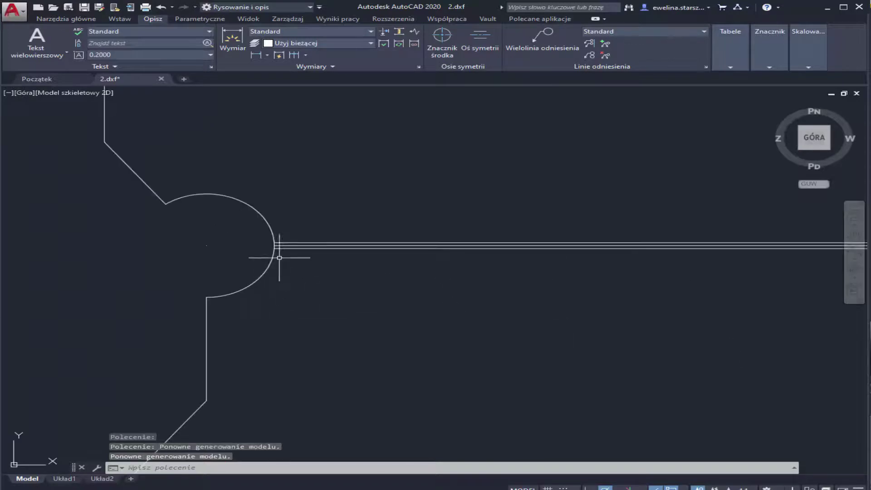
scroll(393, 275, up, 6)
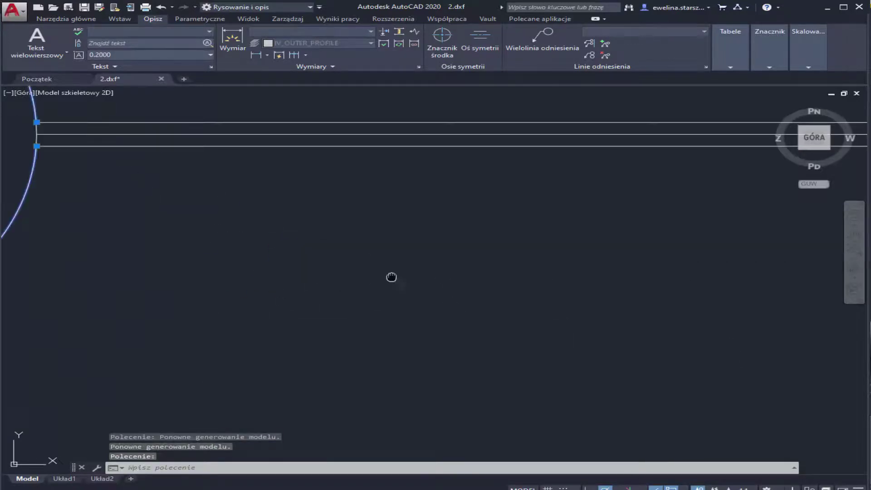
middle_click(522, 294)
middle_click(521, 294)
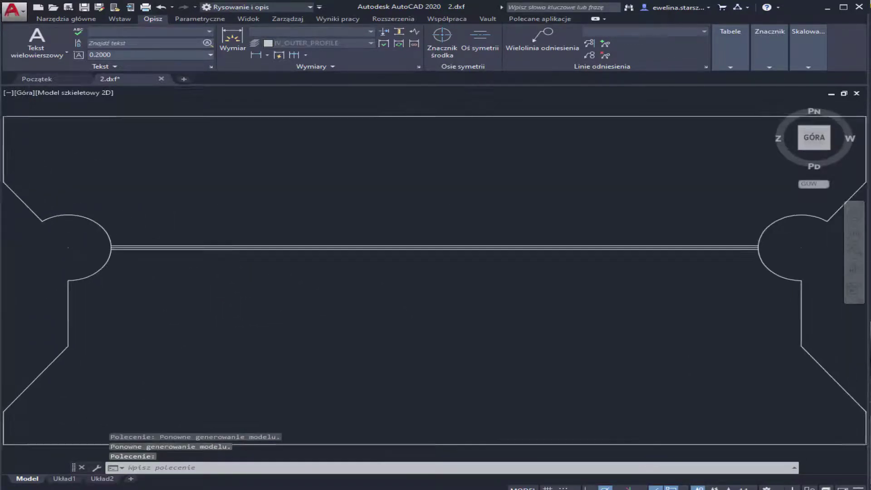
Step: Select the right relief's arc in 2.dxf and examine its continuity at the bend lines
middle_drag(522, 294, 147, 283)
click(406, 210)
scroll(413, 395, down, 4)
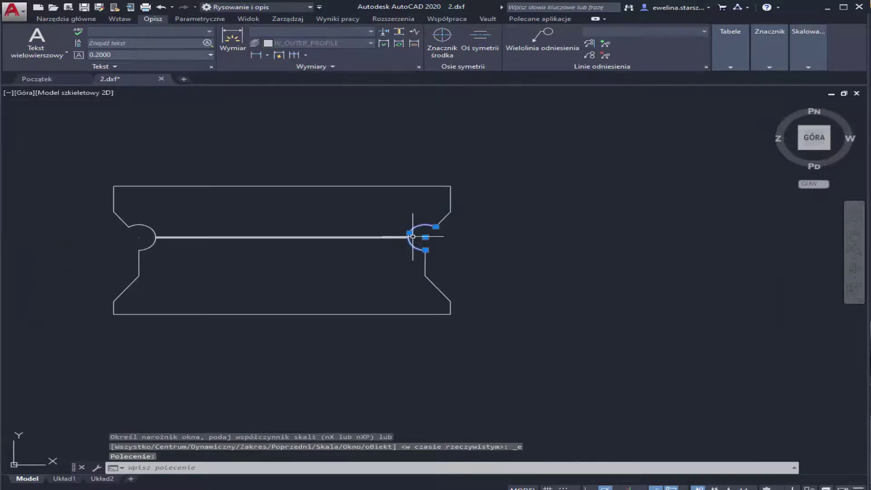
scroll(389, 229, up, 10)
scroll(357, 202, down, 5)
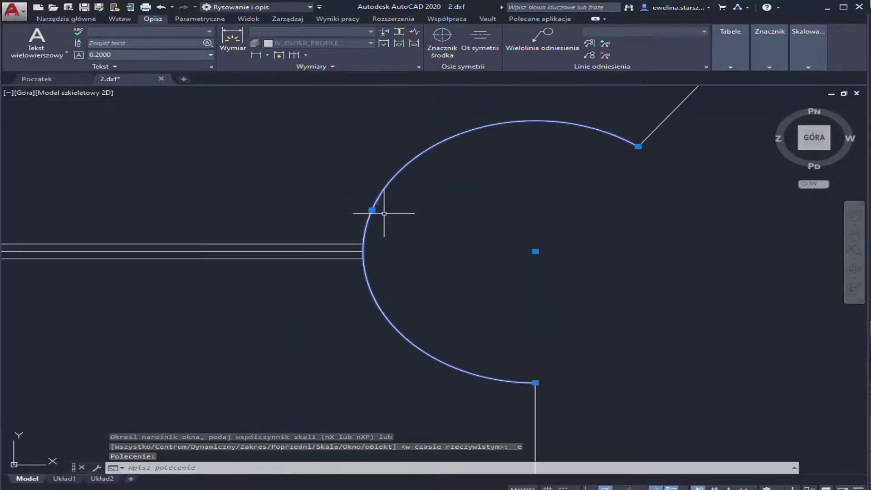
scroll(493, 245, down, 8)
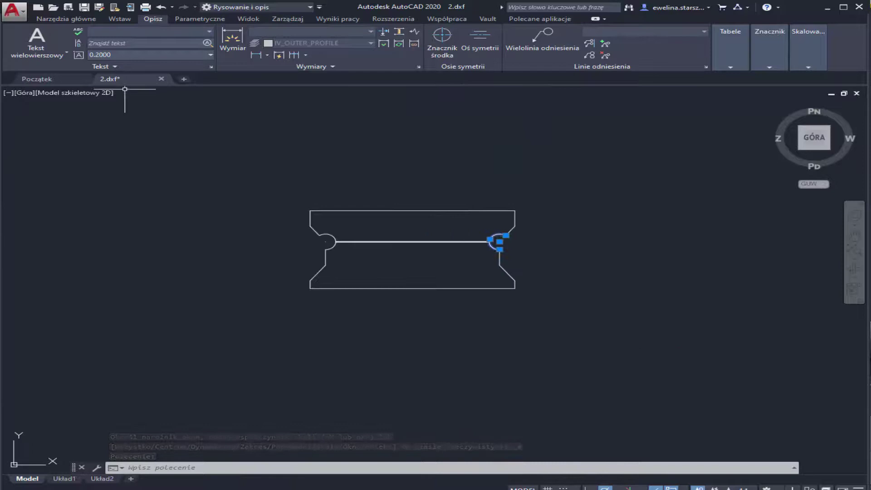
Step: Open the second exported drawing, 3.dxf, from the Ciekawostki folder
click(40, 8)
click(455, 130)
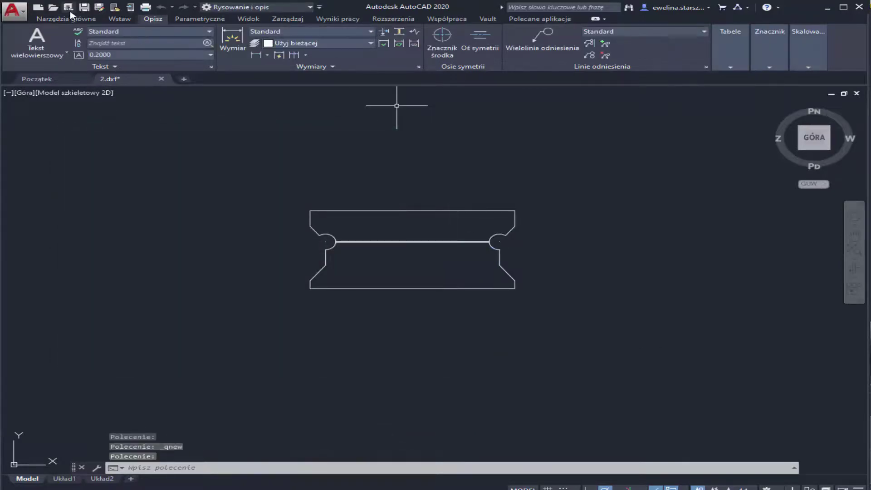
click(56, 8)
click(136, 185)
click(405, 338)
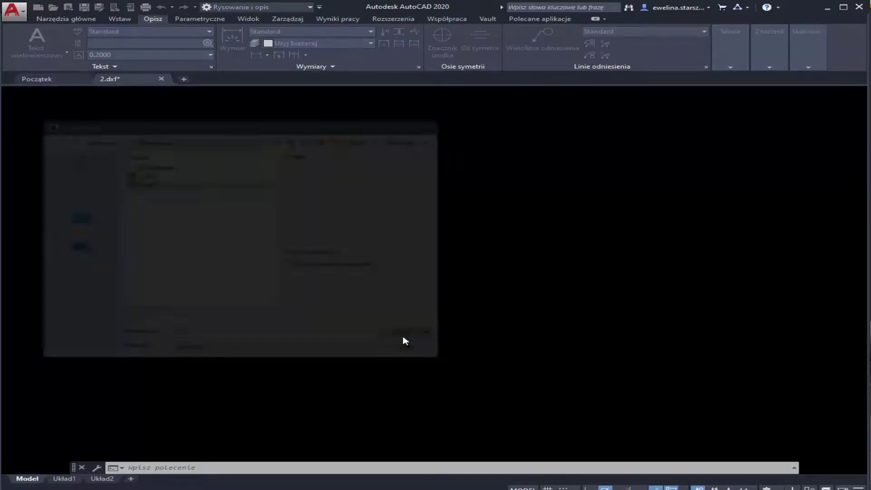
Step: Select the outer profile in 3.dxf and examine the left relief's vertices where the bend lines meet it
scroll(466, 253, down, 3)
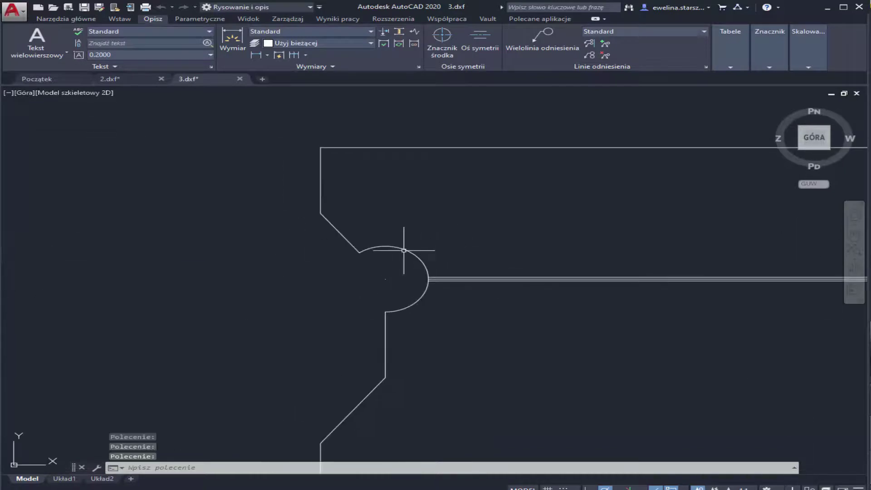
click(404, 249)
mouse_move(404, 249)
key(Escape)
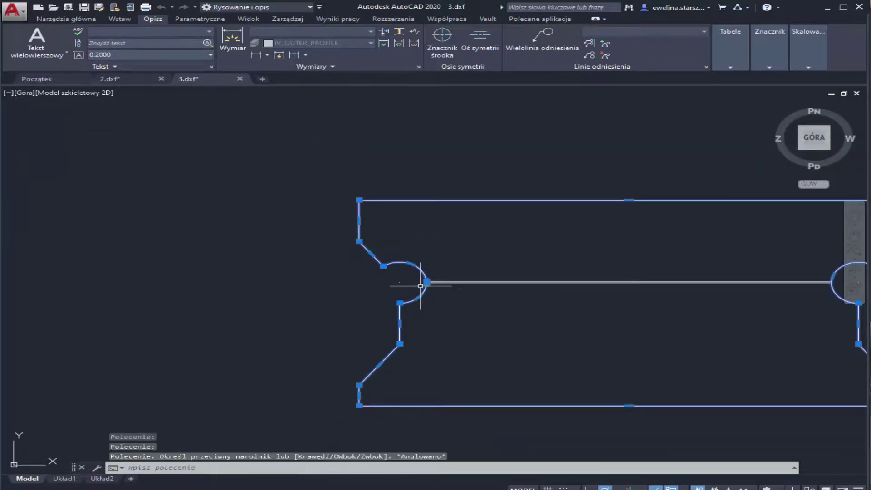
scroll(418, 288, down, 3)
scroll(350, 330, up, 10)
scroll(458, 275, up, 2)
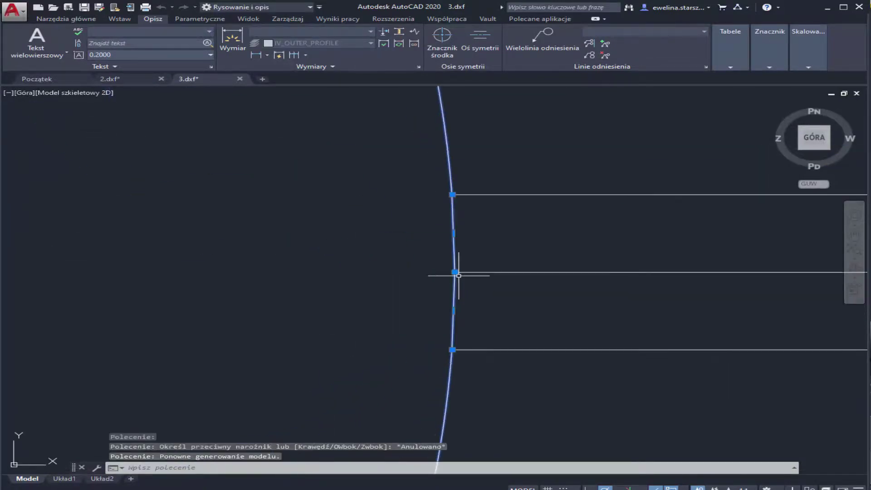
Step: Examine the right relief of the selected profile in 3.dxf and compare its vertices with the left relief
scroll(458, 275, down, 10)
middle_drag(609, 279, 214, 266)
scroll(363, 266, down, 4)
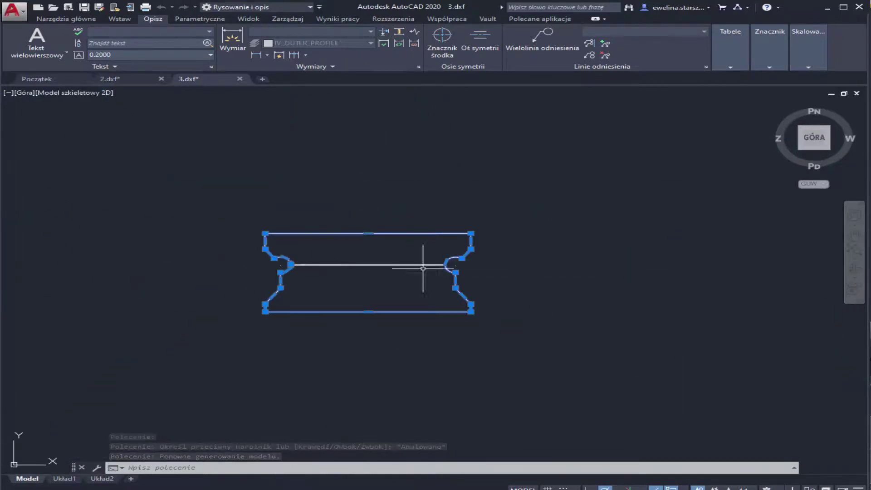
scroll(398, 272, up, 3)
scroll(252, 243, up, 4)
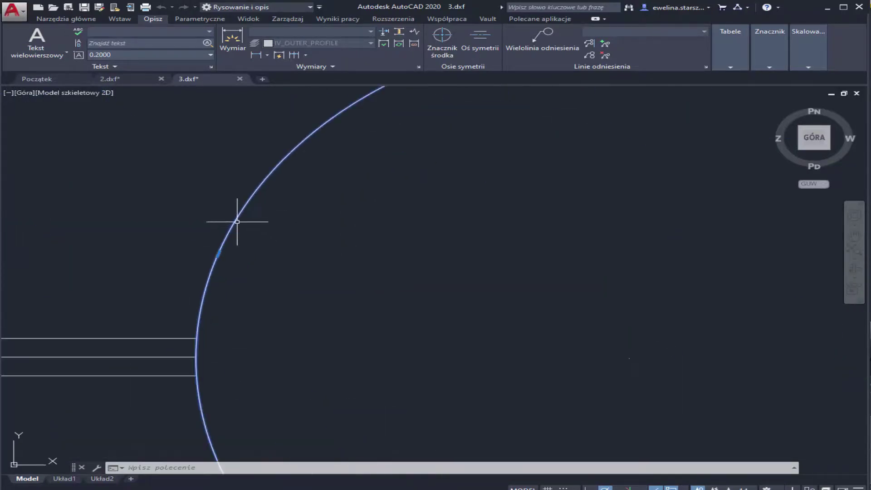
scroll(488, 275, down, 6)
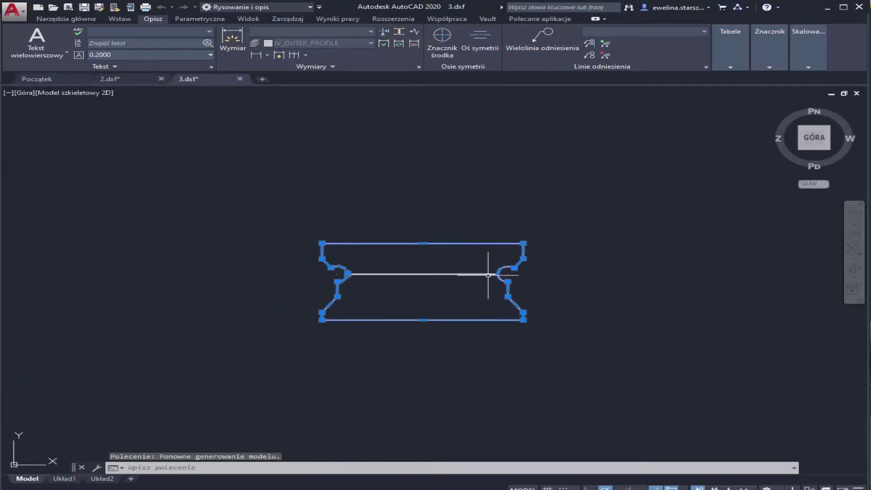